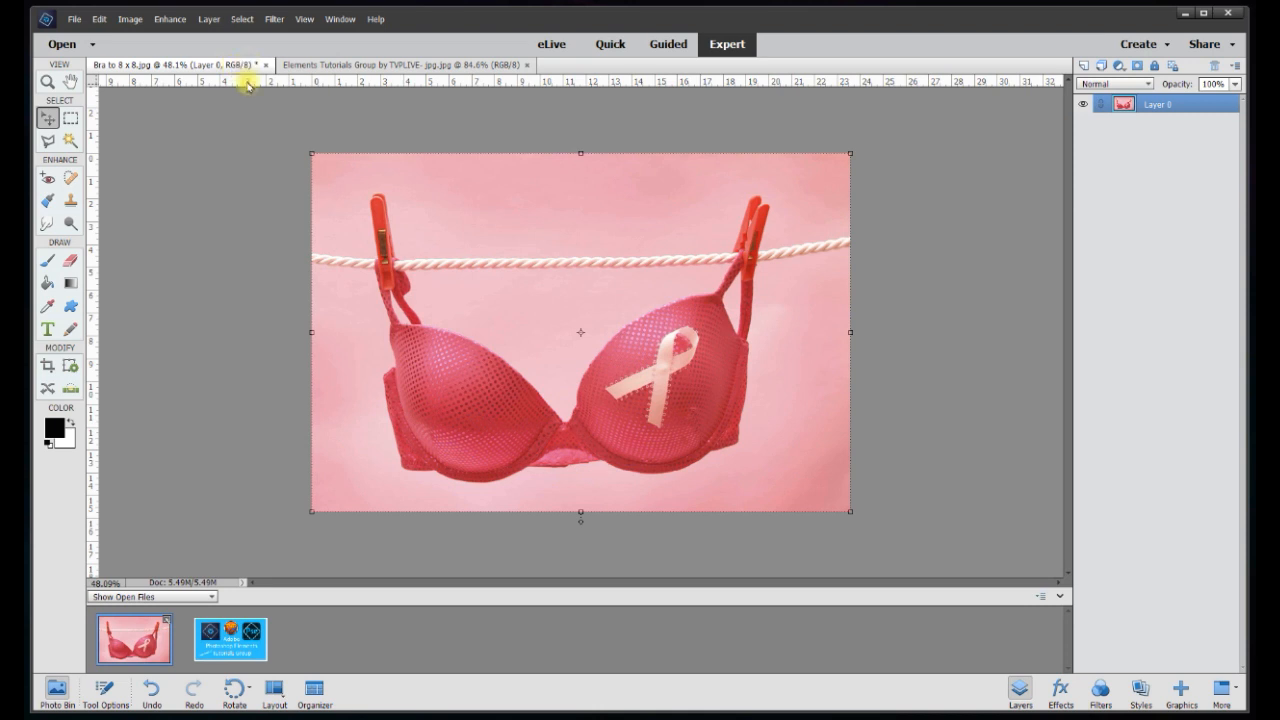
Step: Make the canvas square by setting its height to match the 23.583-inch width, keeping the centre anchor
click(291, 206)
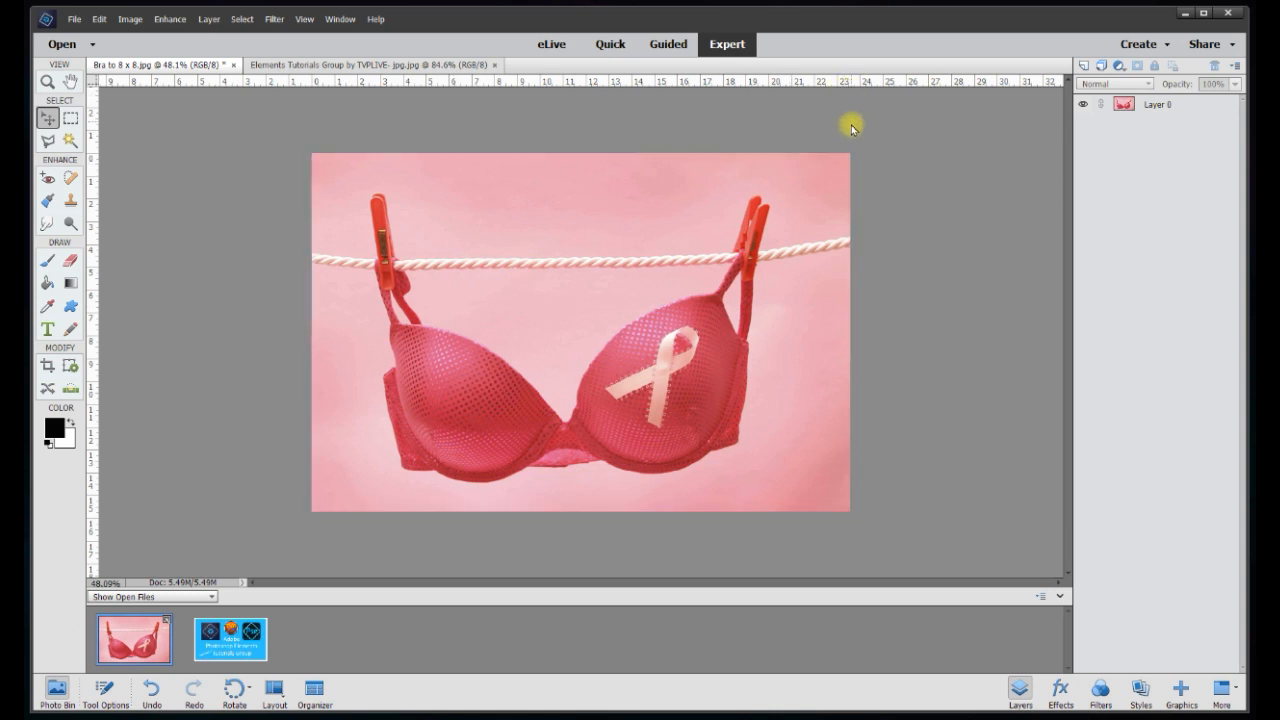
click(129, 20)
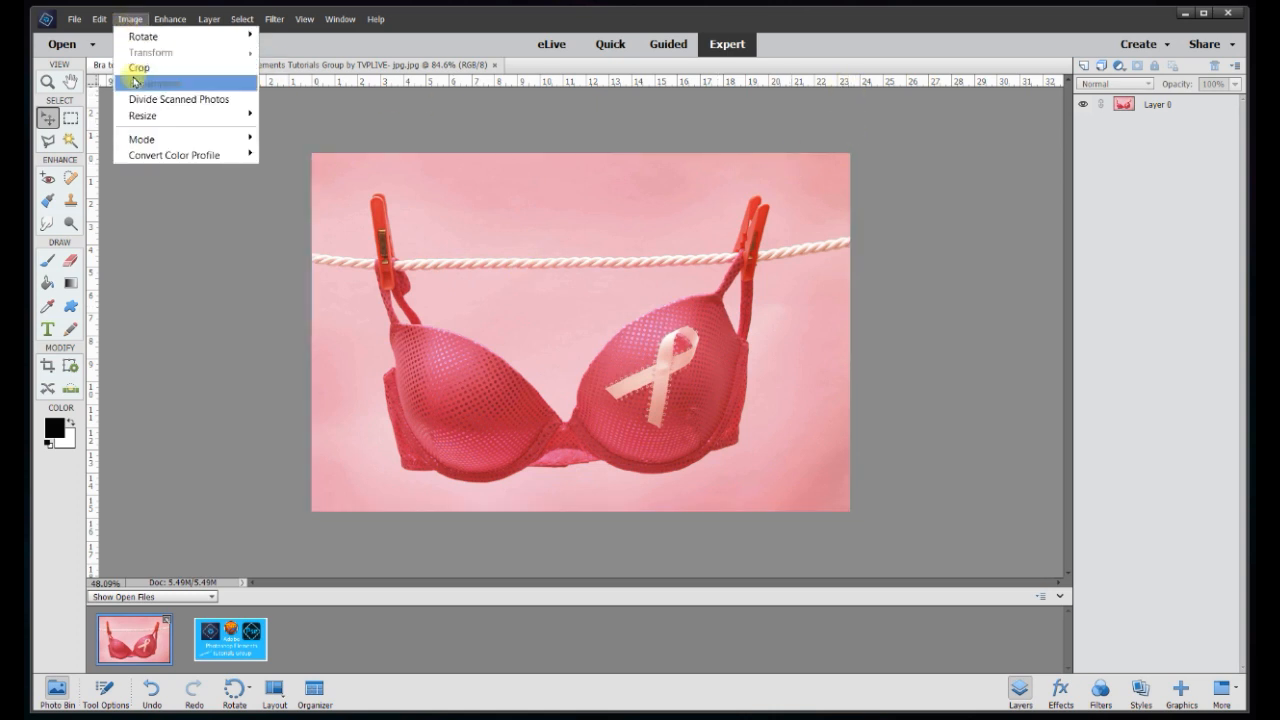
mouse_move(145, 117)
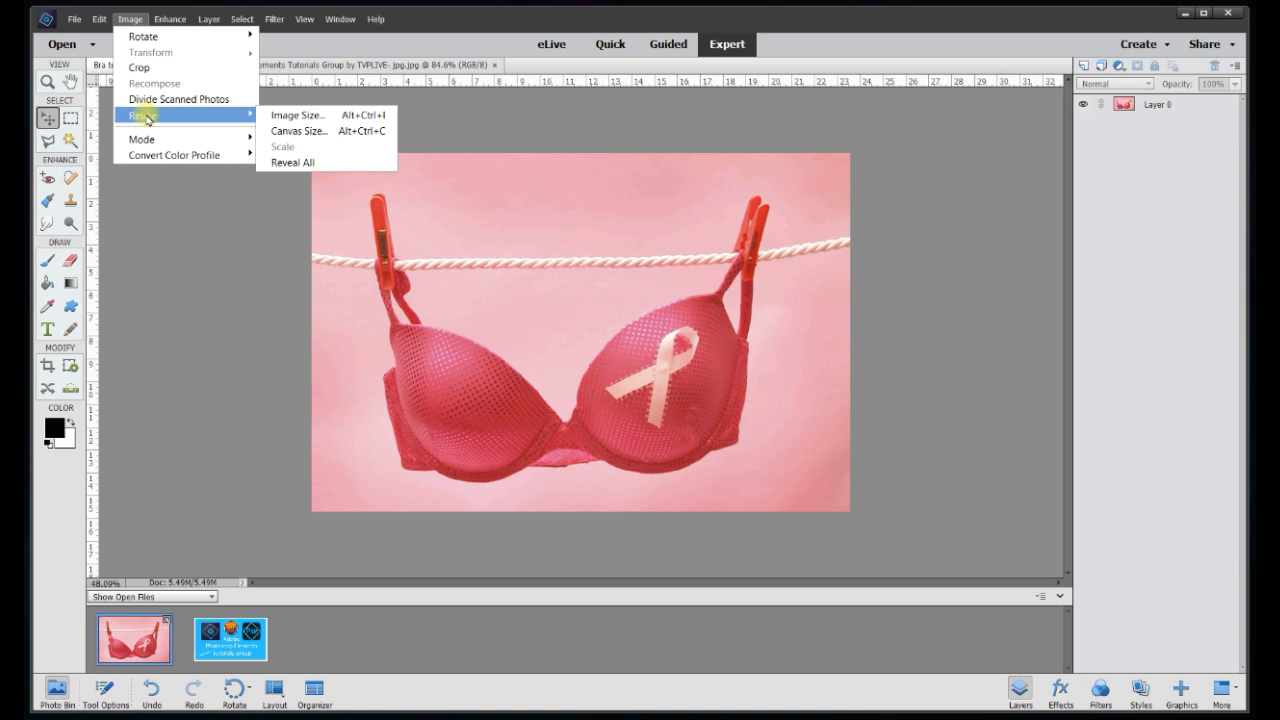
click(284, 131)
drag(213, 106, 220, 112)
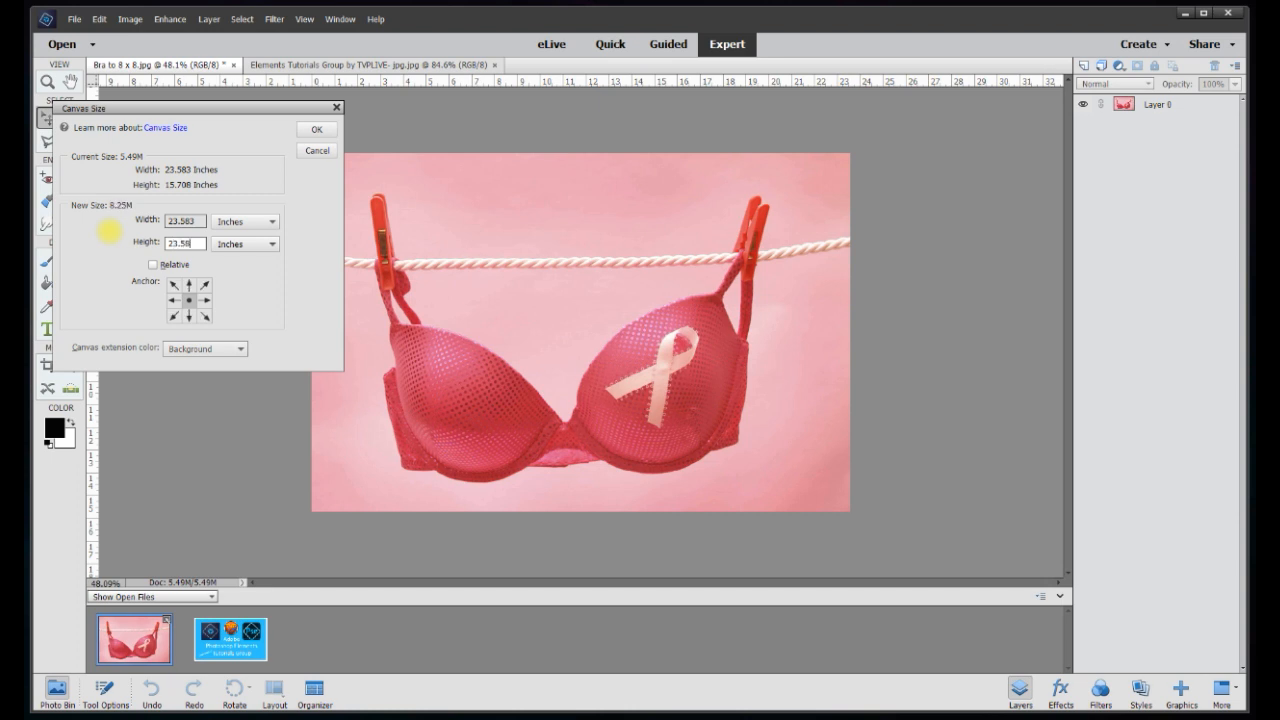
click(315, 130)
scroll(437, 197, down, 4)
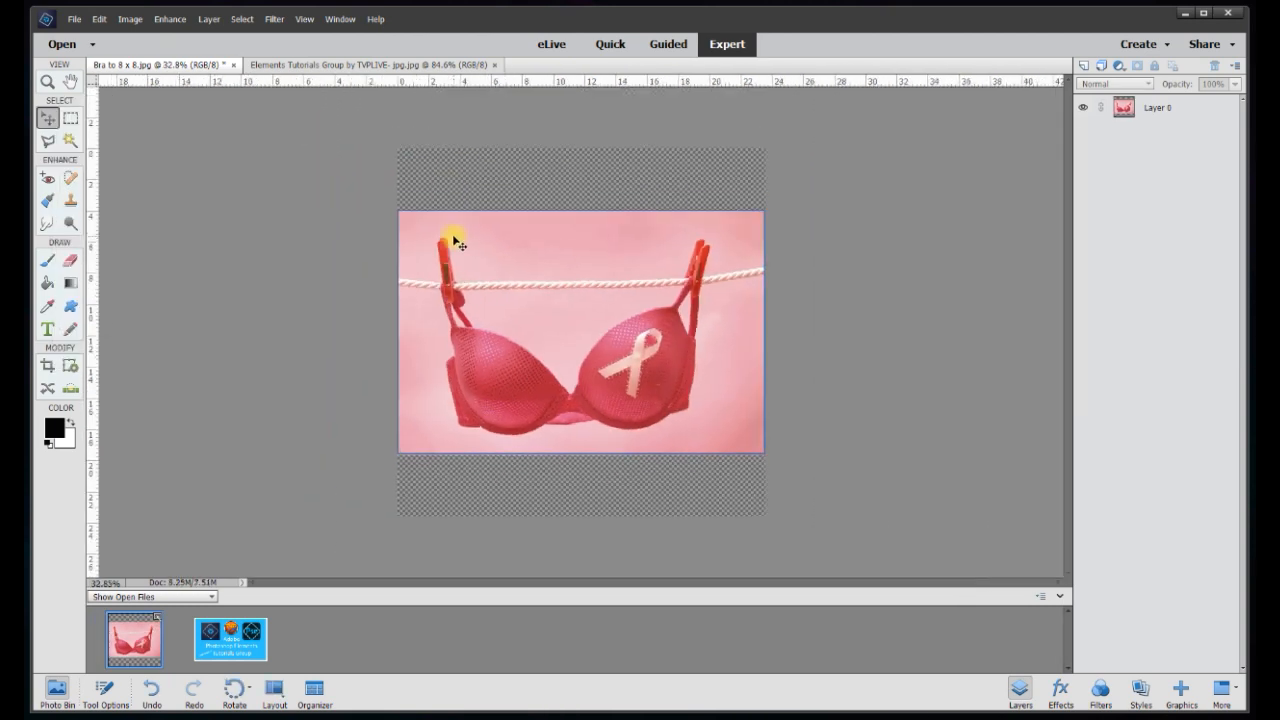
scroll(560, 321, up, 1)
scroll(291, 251, up, 1)
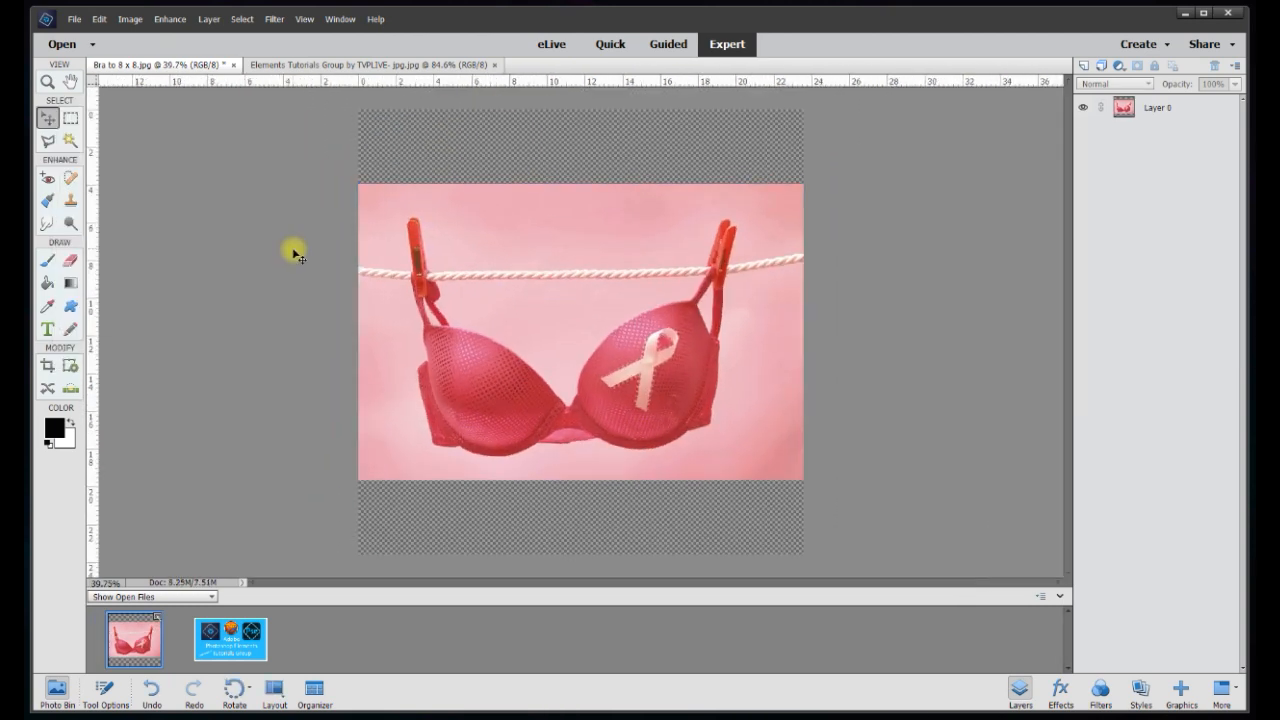
Step: Add a blank layer, and copy the photo's top strip, including the clothespin tips, to its own layer
click(1083, 66)
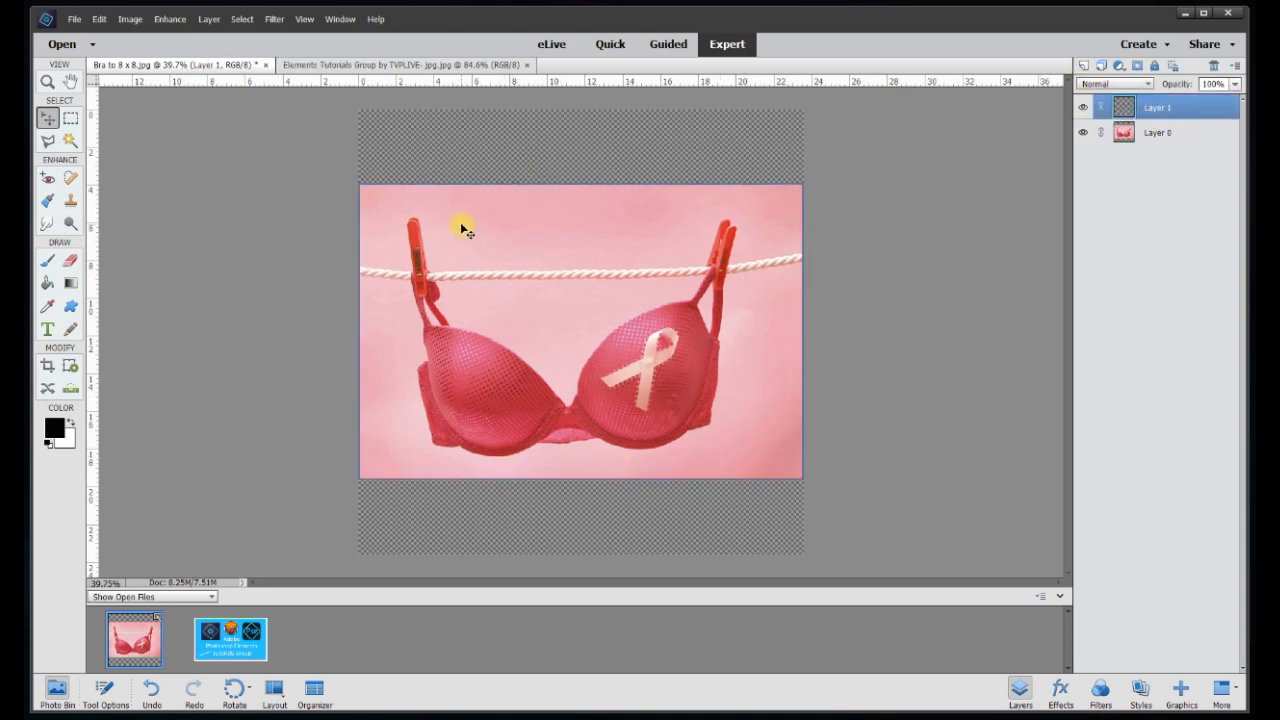
click(70, 117)
drag(329, 129, 920, 245)
right_click(735, 224)
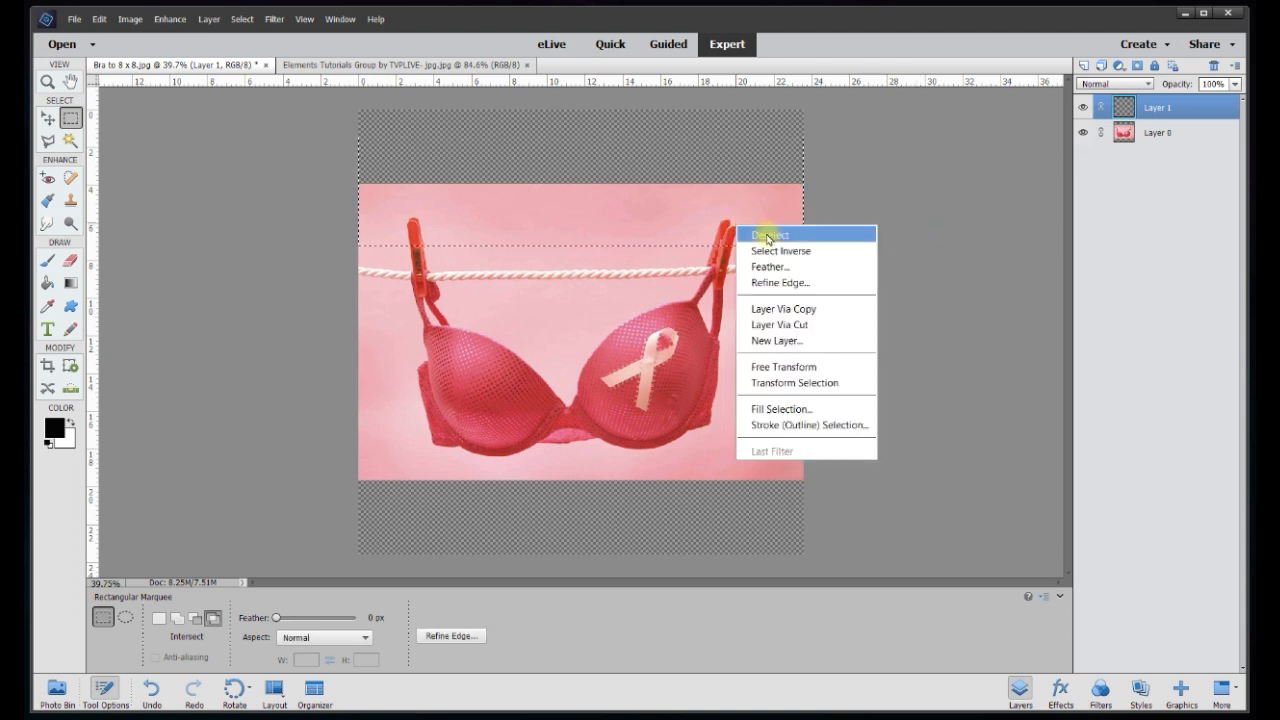
click(752, 308)
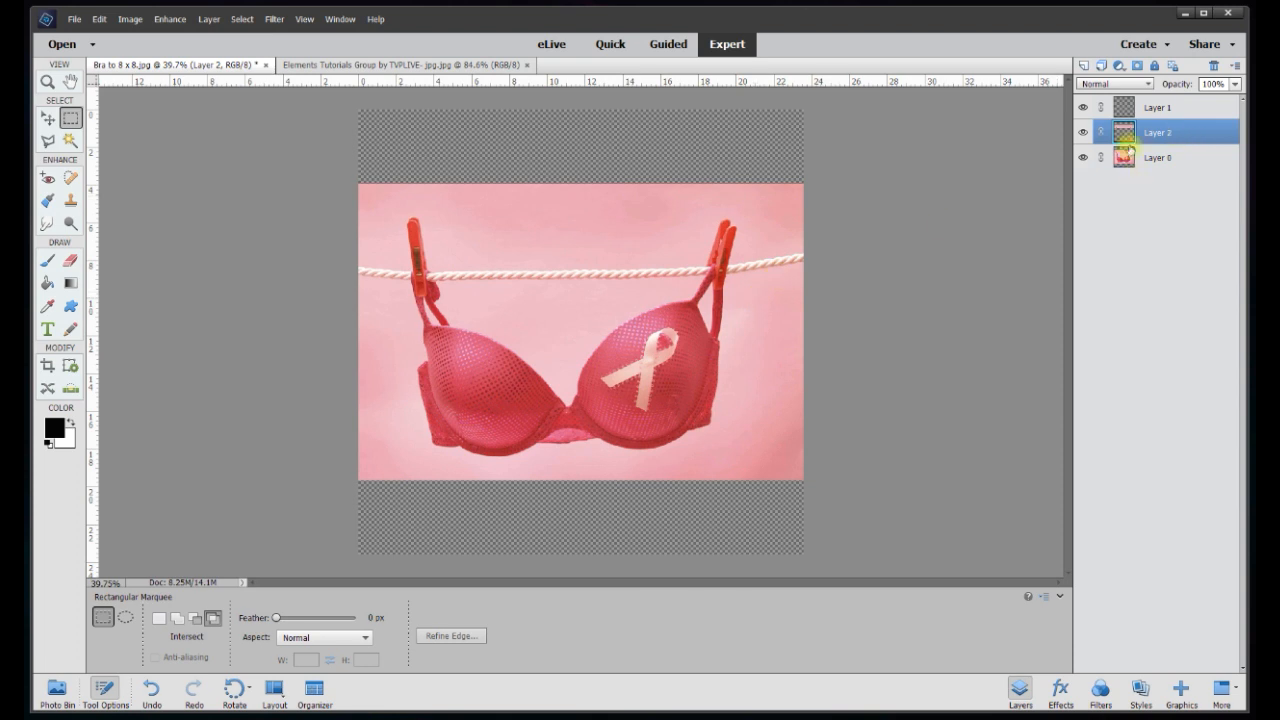
Step: Hide Layer 0 and smudge the clothespin tips down out of the strip on Layer 2 with a 200 px brush at 50% strength
click(1084, 159)
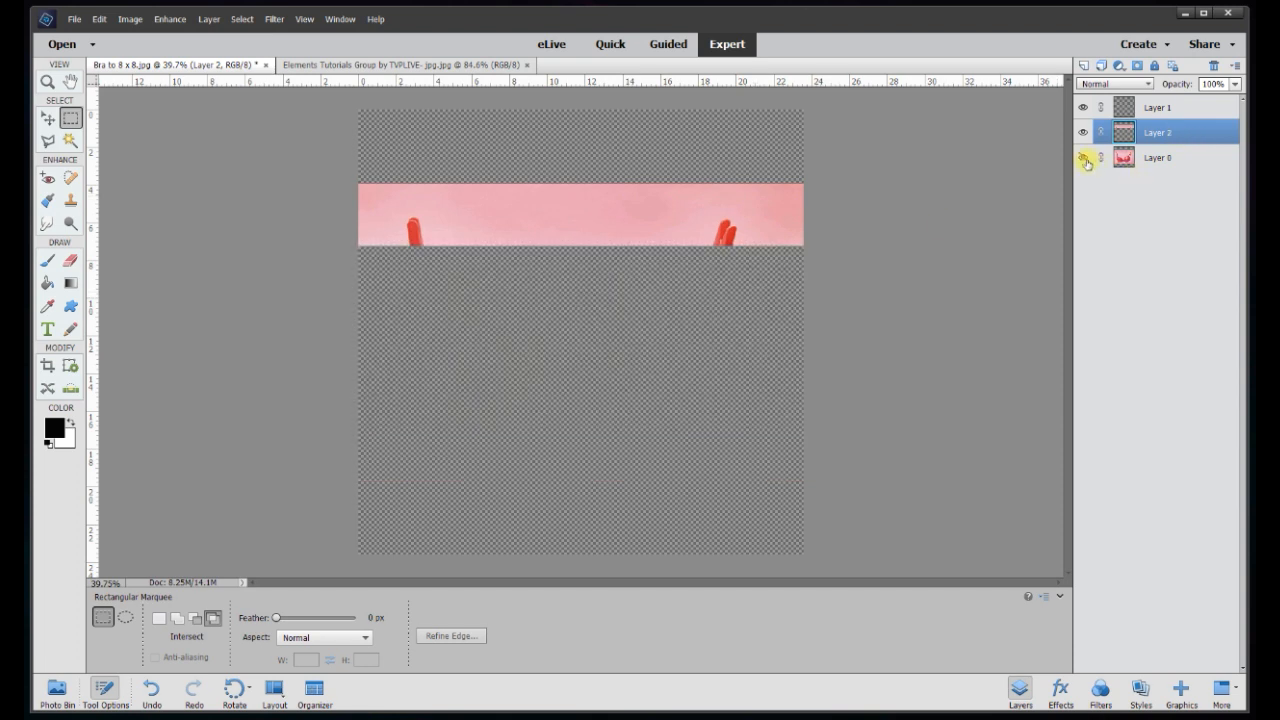
scroll(469, 240, up, 3)
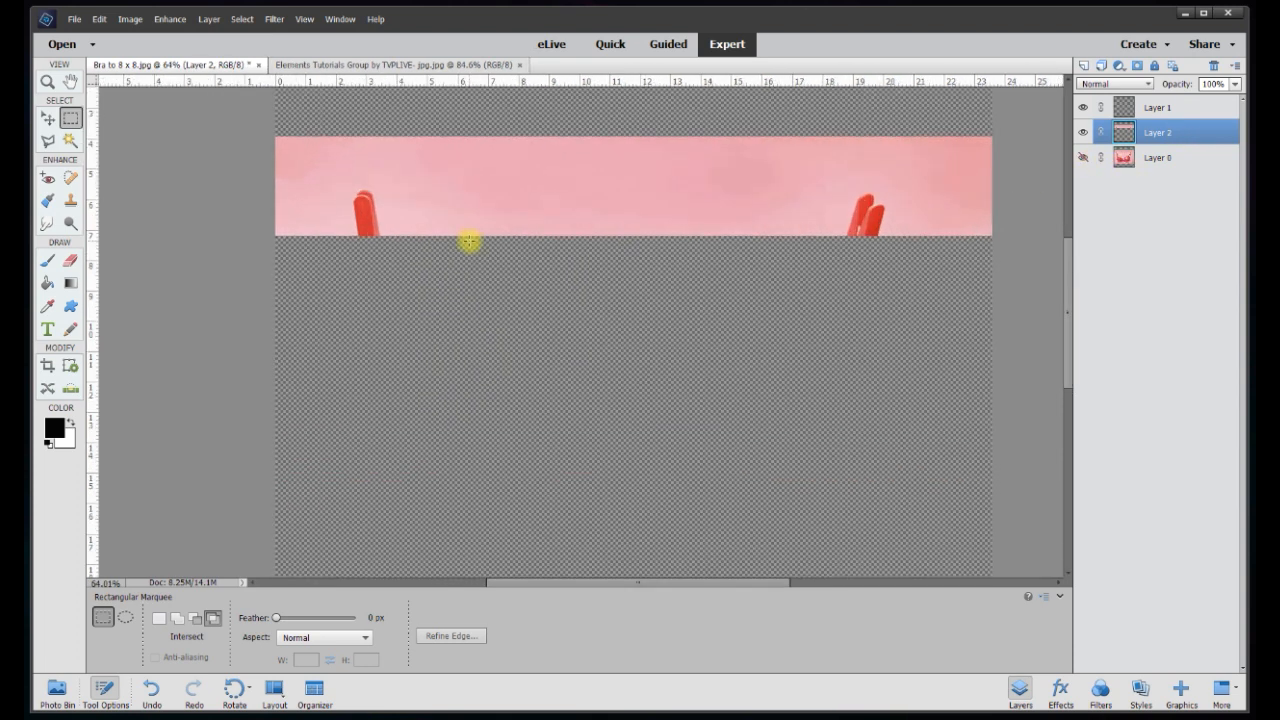
click(48, 224)
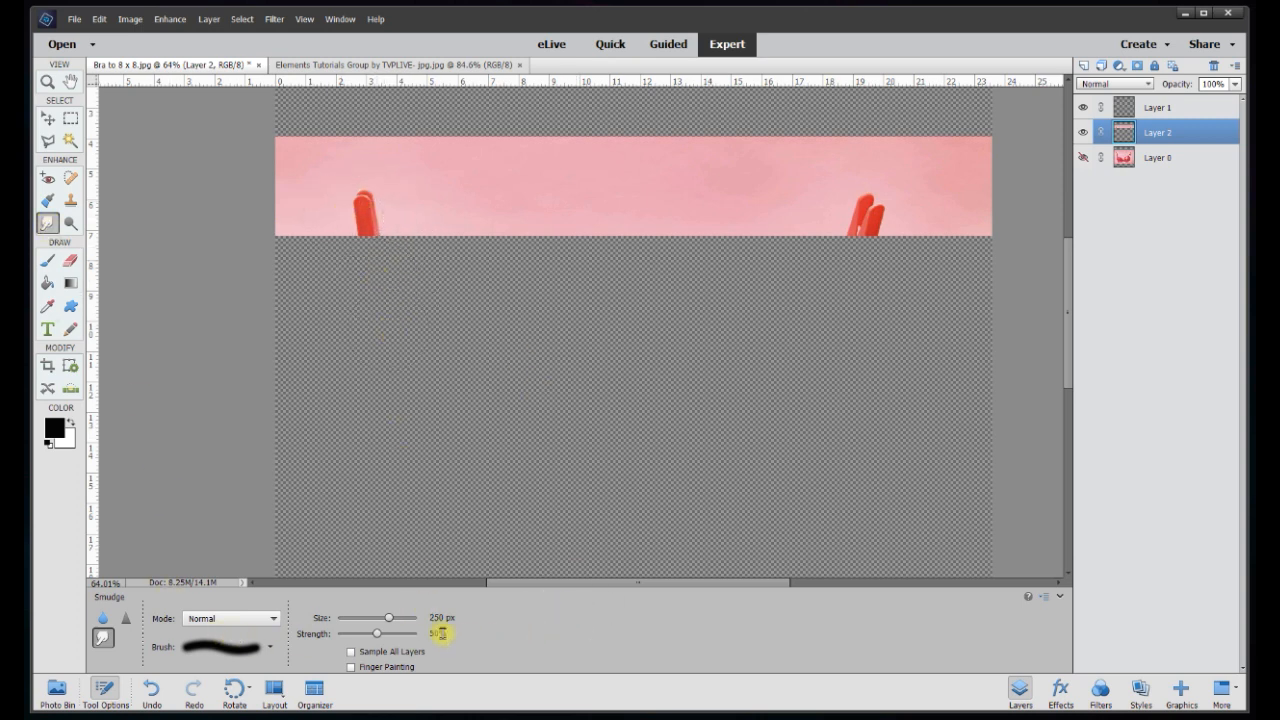
drag(443, 617, 327, 615)
text(200)
mouse_move(422, 207)
mouse_down()
mouse_move(368, 221)
mouse_move(362, 202)
mouse_move(379, 251)
mouse_up()
mouse_move(871, 209)
mouse_down()
mouse_move(880, 229)
mouse_move(864, 228)
mouse_move(875, 251)
mouse_move(857, 277)
mouse_up()
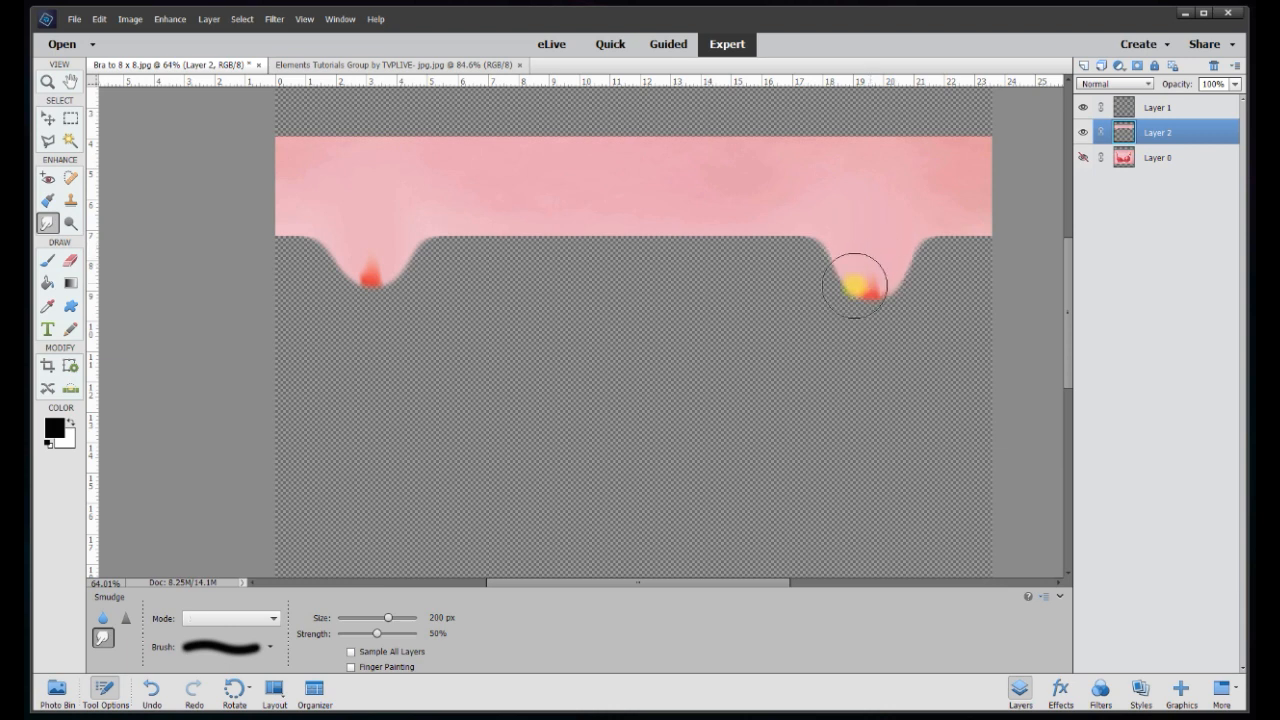
Step: Smudge the pink strip on Layer 2 downward across its width, and upward to fill the canvas top with a 400 px brush
mouse_move(297, 279)
mouse_down()
mouse_move(286, 248)
mouse_move(286, 286)
mouse_up()
mouse_move(400, 268)
mouse_down()
mouse_move(527, 283)
mouse_move(775, 250)
mouse_move(977, 279)
mouse_move(915, 309)
mouse_move(750, 314)
mouse_move(910, 293)
mouse_move(659, 317)
mouse_move(328, 289)
mouse_move(332, 329)
mouse_move(958, 334)
mouse_move(1002, 357)
mouse_move(968, 330)
mouse_move(985, 337)
mouse_move(977, 319)
mouse_move(1030, 313)
mouse_up()
drag(1068, 246, 1068, 197)
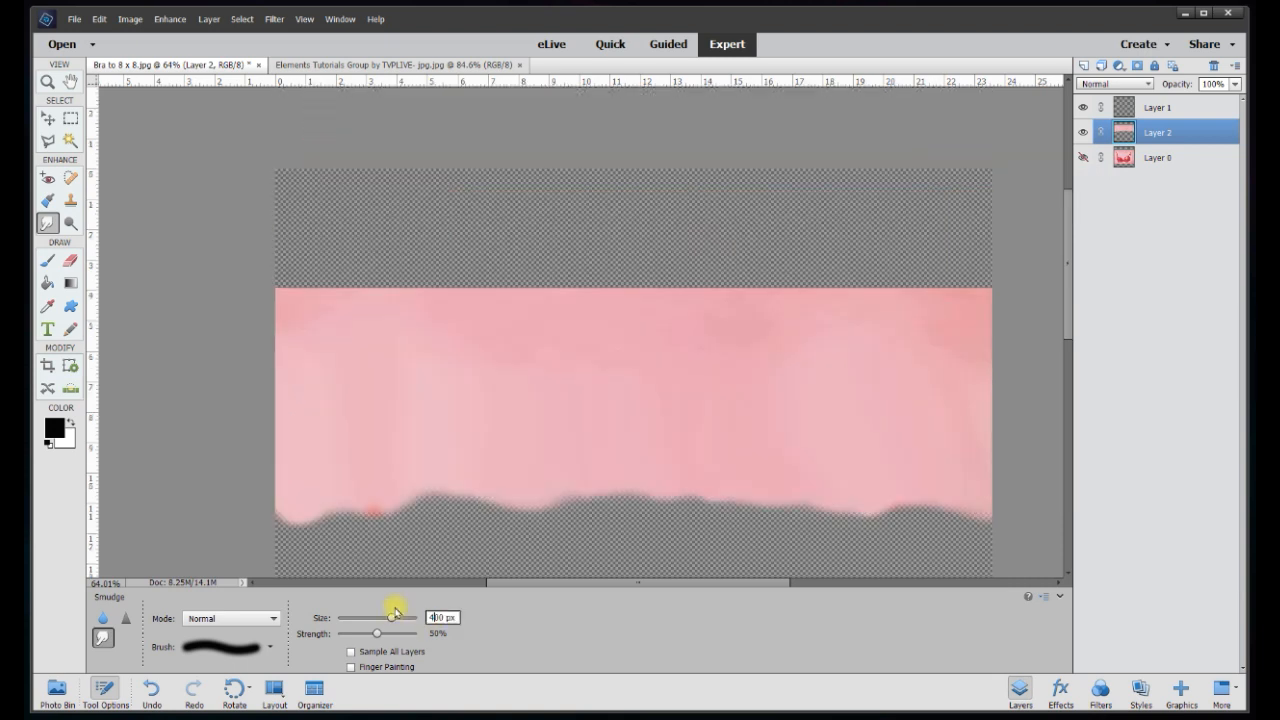
mouse_move(286, 277)
mouse_down()
mouse_move(285, 241)
mouse_move(303, 245)
mouse_move(303, 197)
mouse_move(332, 268)
mouse_move(342, 214)
mouse_move(382, 268)
mouse_move(399, 220)
mouse_move(335, 239)
mouse_move(308, 202)
mouse_move(336, 241)
mouse_move(559, 226)
mouse_move(758, 278)
mouse_move(910, 226)
mouse_move(978, 234)
mouse_move(938, 263)
mouse_move(631, 193)
mouse_move(401, 237)
mouse_move(251, 175)
mouse_move(537, 191)
mouse_move(655, 167)
mouse_move(619, 155)
mouse_move(725, 176)
mouse_move(719, 212)
mouse_move(749, 191)
mouse_move(736, 198)
mouse_move(751, 161)
mouse_move(747, 195)
mouse_move(796, 173)
mouse_move(770, 218)
mouse_move(829, 171)
mouse_move(762, 227)
mouse_move(844, 181)
mouse_move(771, 215)
mouse_move(872, 147)
mouse_move(859, 205)
mouse_move(891, 183)
mouse_move(882, 206)
mouse_move(901, 185)
mouse_move(866, 218)
mouse_up()
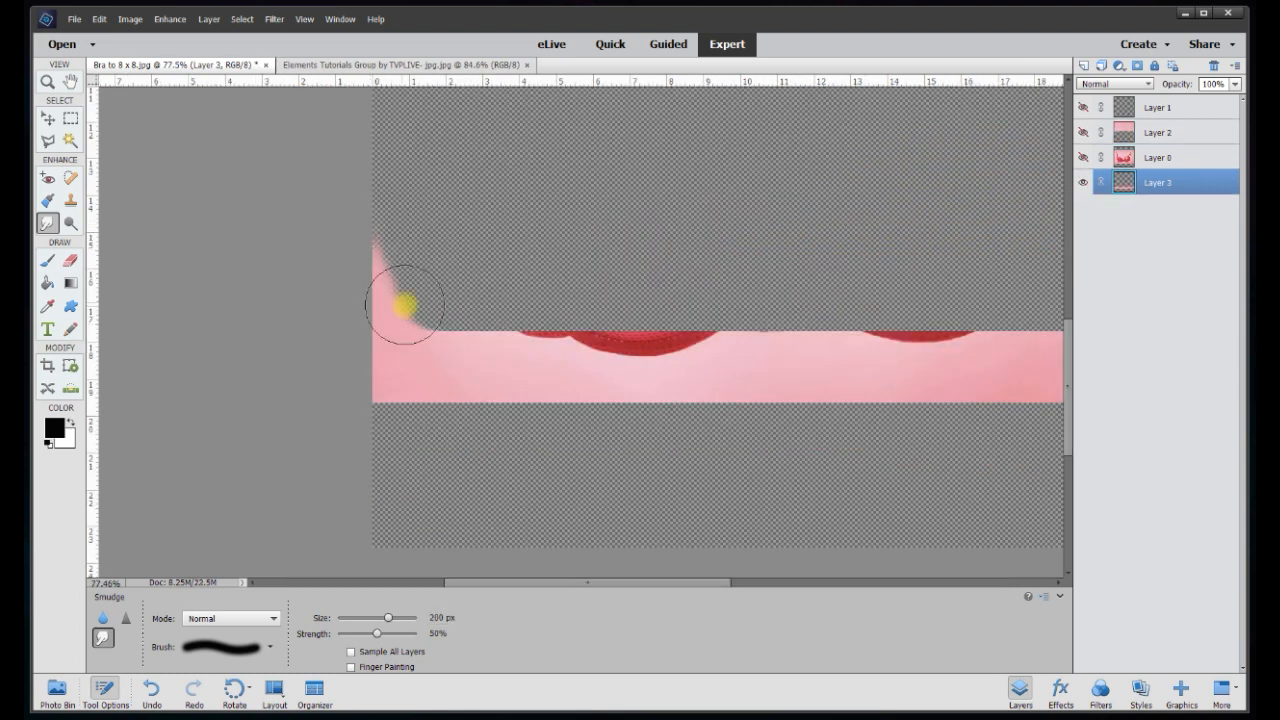
Step: Smudge the bottom strip on Layer 3 upward across its full width to push out the red bra edges
mouse_move(403, 303)
mouse_down()
mouse_move(449, 269)
mouse_move(595, 310)
mouse_move(603, 295)
mouse_move(591, 292)
mouse_up()
drag(590, 582, 688, 582)
mouse_move(563, 316)
mouse_down()
mouse_move(688, 311)
mouse_move(760, 272)
mouse_move(900, 280)
mouse_up()
Step: Smudge the strip on Layer 3 down to the canvas bottom with a 300 px brush, and even out its upper-right edge
drag(285, 425, 683, 466)
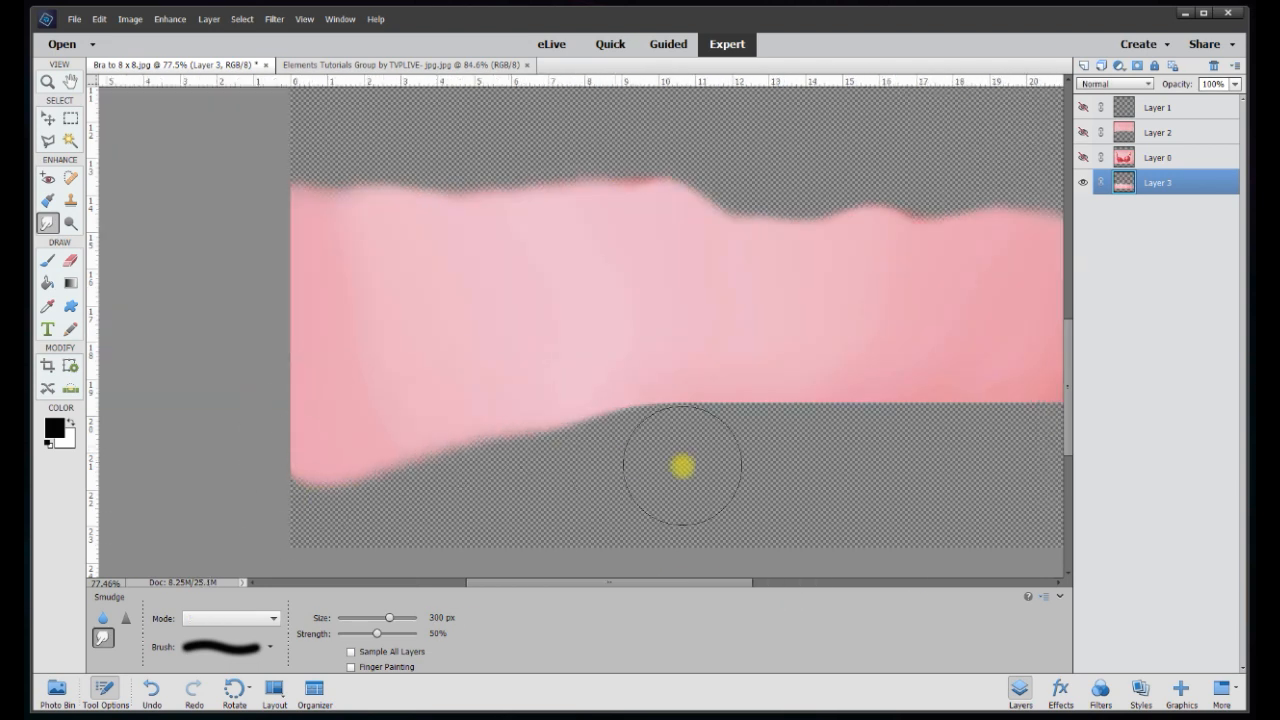
scroll(690, 466, down, 3)
mouse_move(575, 440)
mouse_down()
mouse_move(885, 478)
mouse_move(403, 531)
mouse_move(491, 480)
mouse_move(889, 497)
mouse_move(420, 522)
mouse_move(743, 531)
mouse_move(914, 520)
mouse_move(929, 549)
mouse_move(877, 522)
mouse_move(746, 494)
mouse_move(771, 523)
mouse_move(723, 506)
mouse_move(729, 515)
mouse_up()
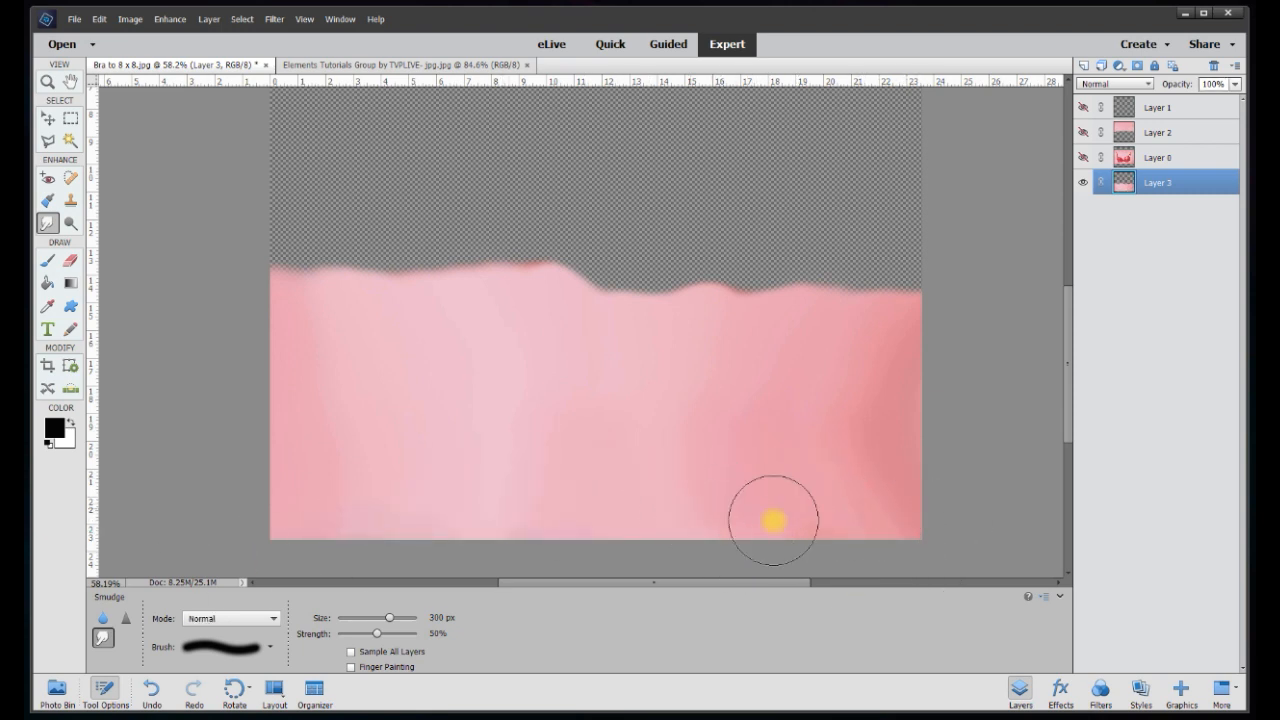
mouse_move(839, 314)
mouse_down()
mouse_move(883, 274)
mouse_move(903, 277)
mouse_move(746, 286)
mouse_up()
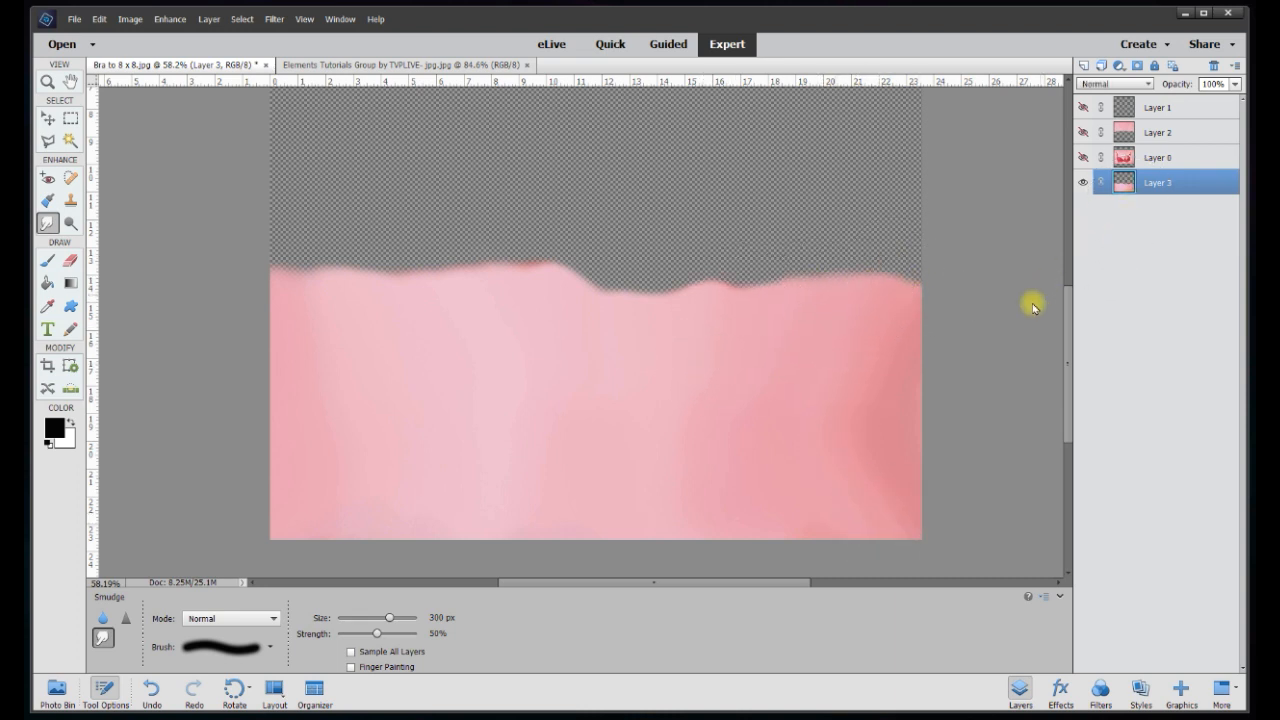
scroll(1045, 292, down, 3)
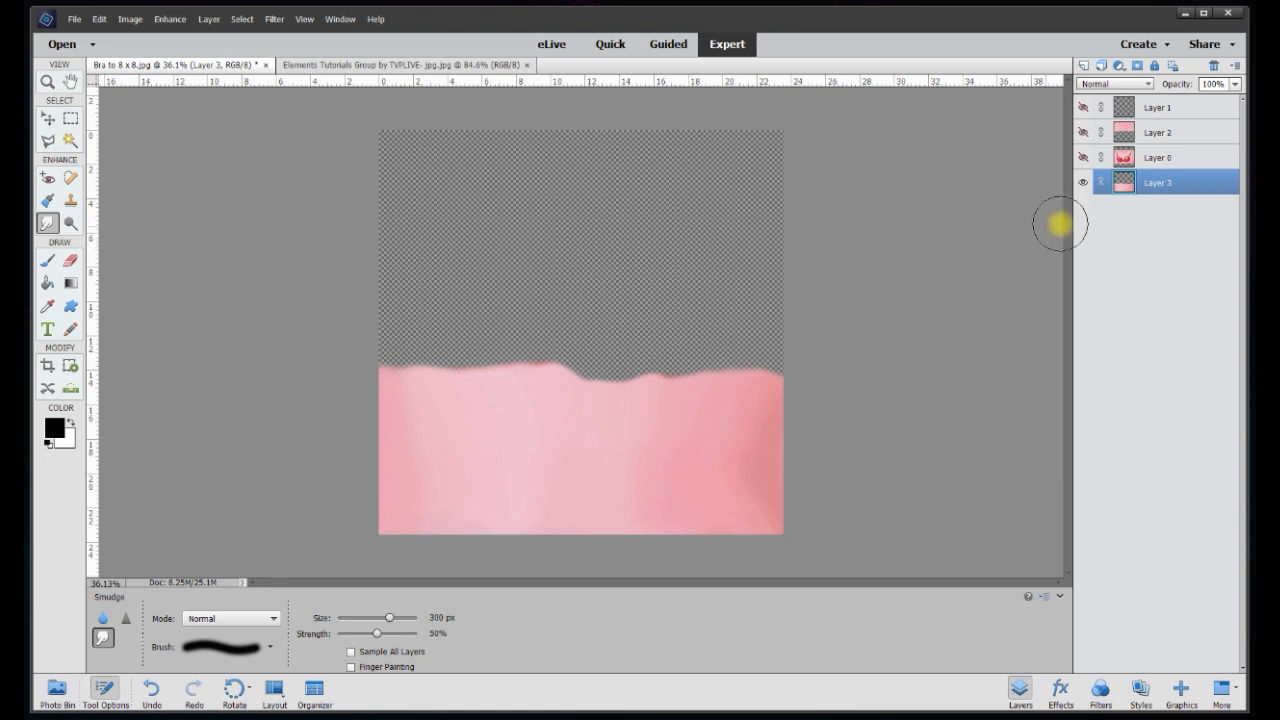
Step: Show Layers 2 and 0 with Layer 0 above the smudged strips, and check the background by toggling Layer 0's visibility
click(1083, 133)
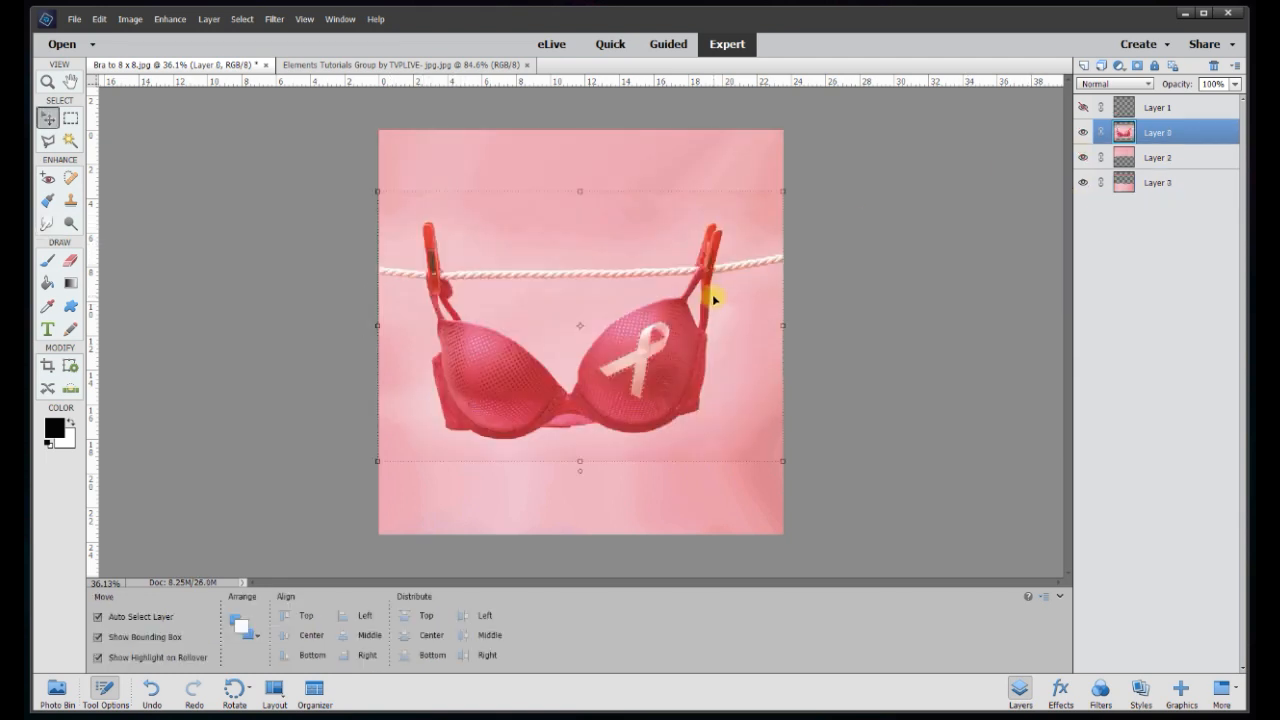
click(838, 372)
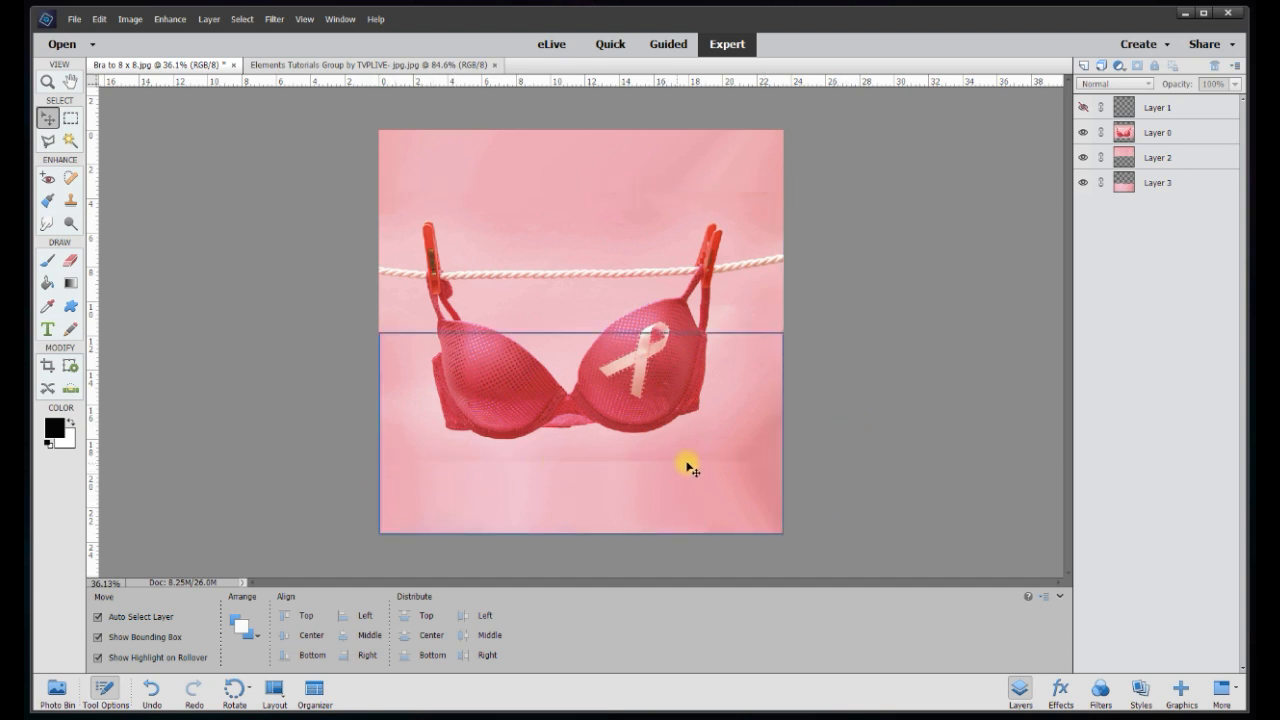
click(1083, 135)
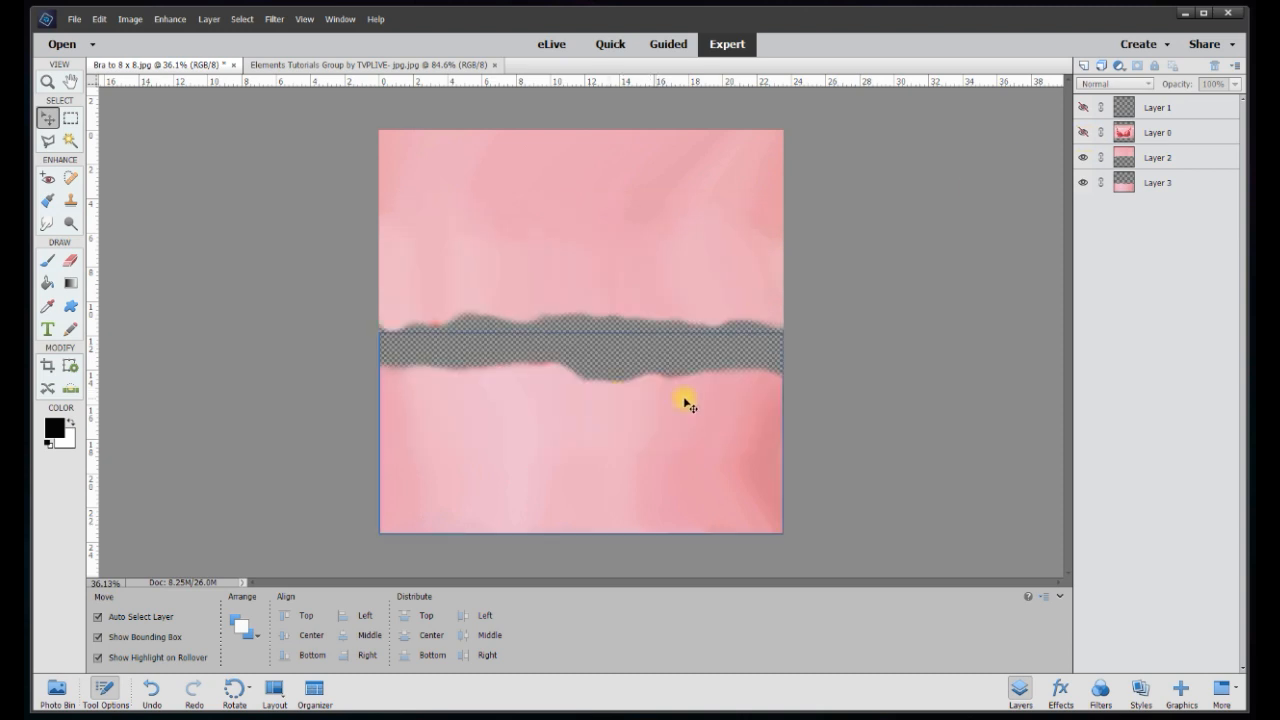
click(1084, 132)
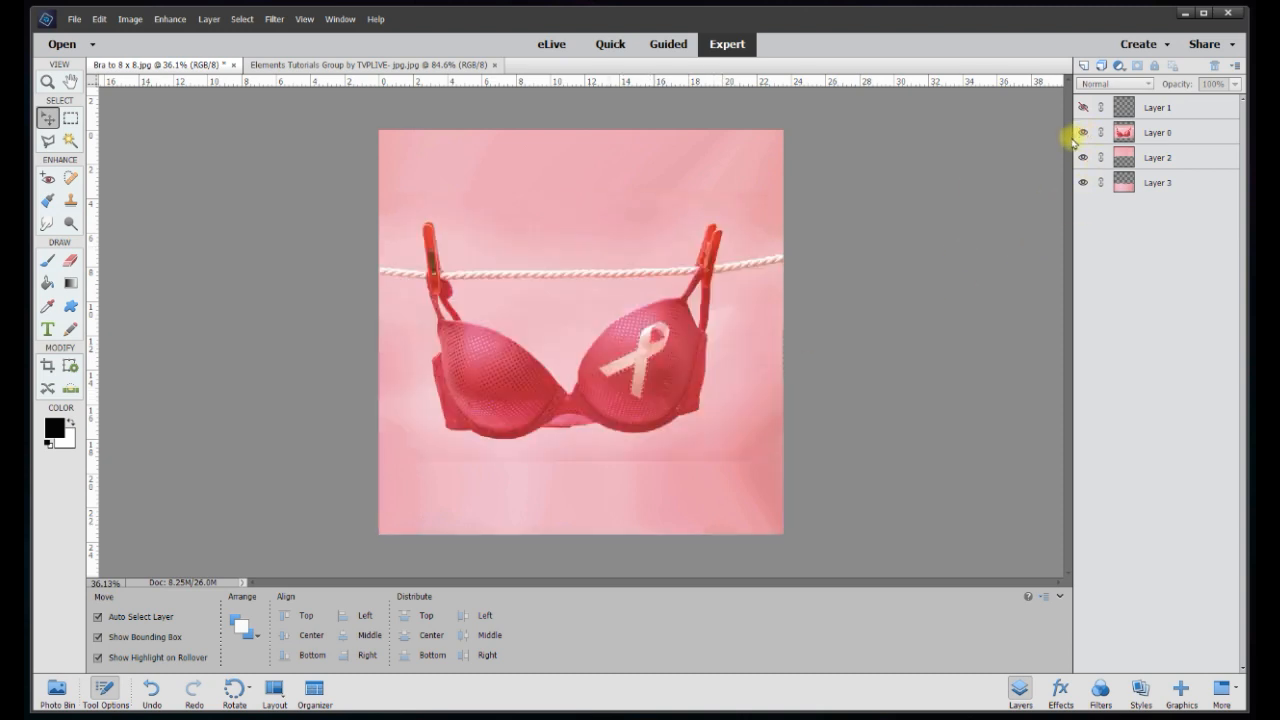
Step: Blend Layer 0's upper and lower seams into the smudged background with a soft eraser, using 300 px for the lower seam
click(70, 262)
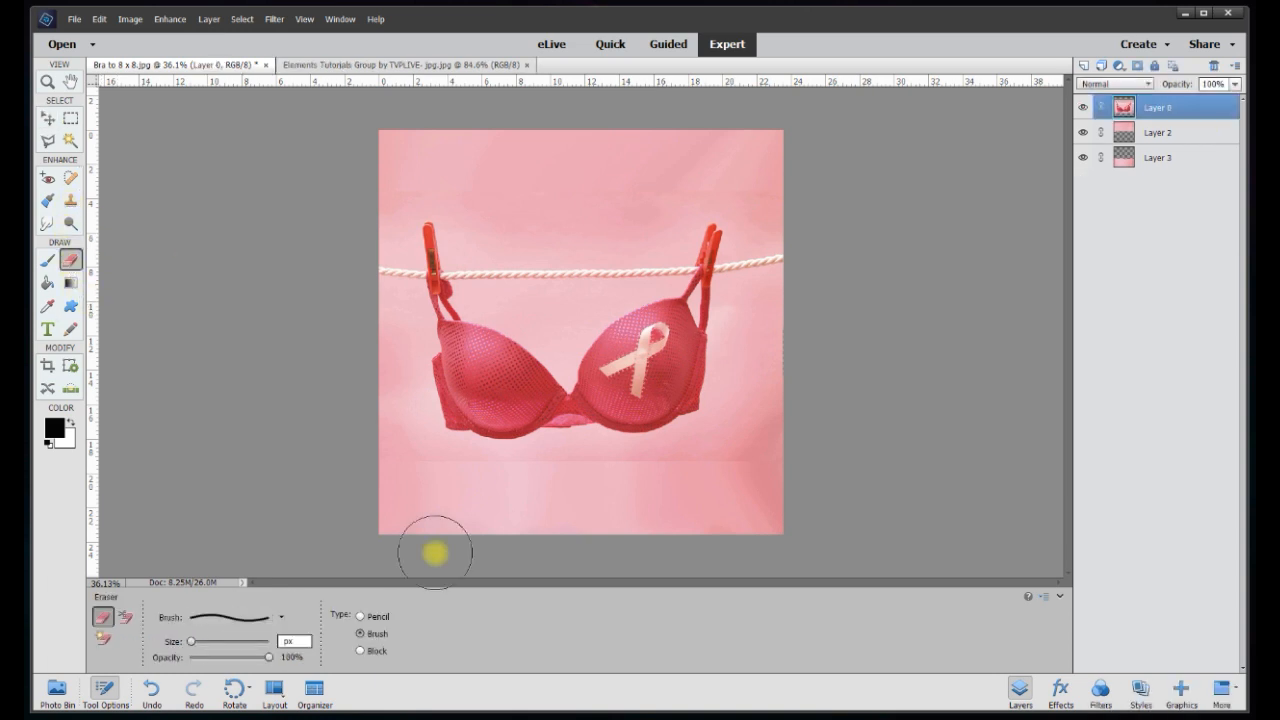
text(300)
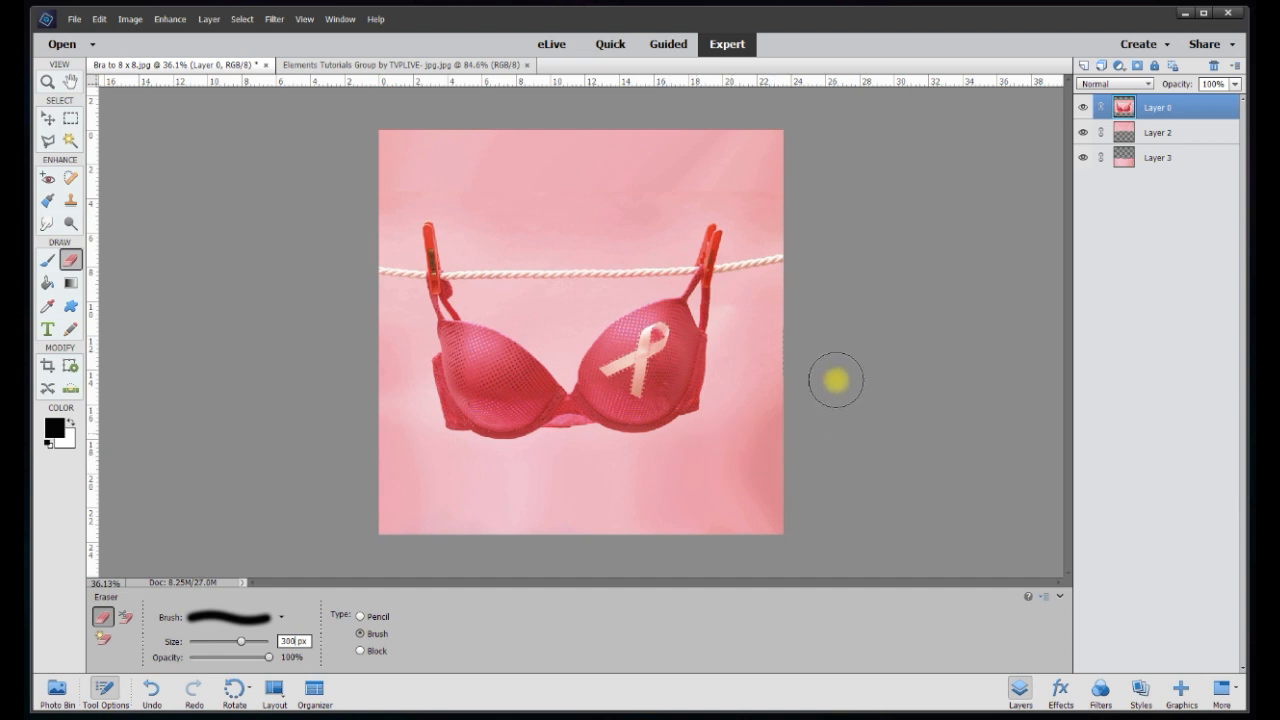
drag(630, 483, 383, 466)
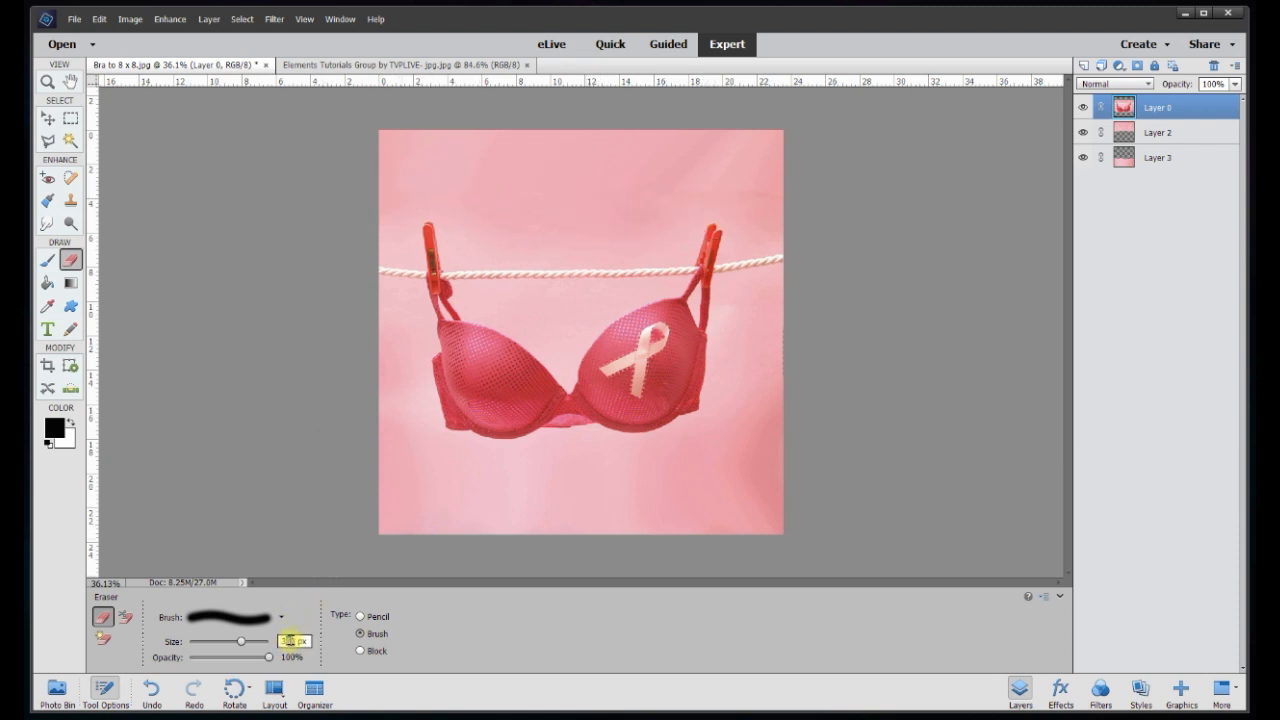
key(ctrl+0)
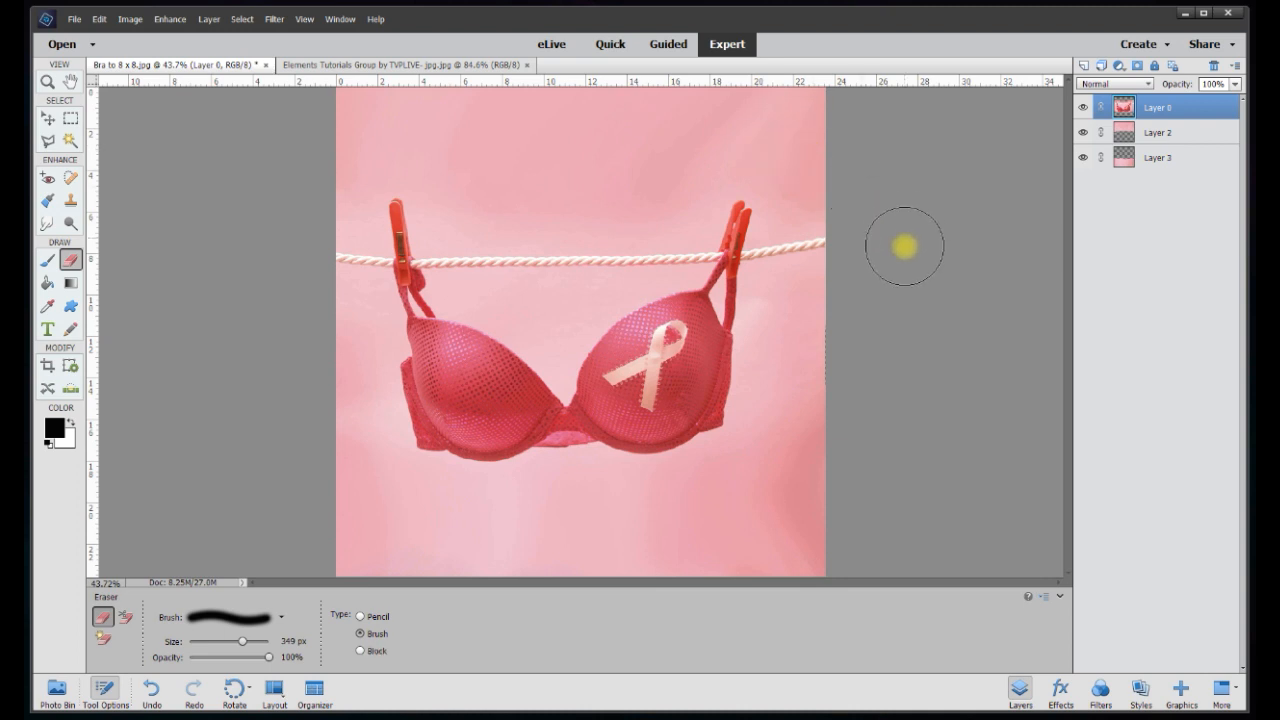
scroll(900, 255, down, 2)
scroll(680, 495, up, 1)
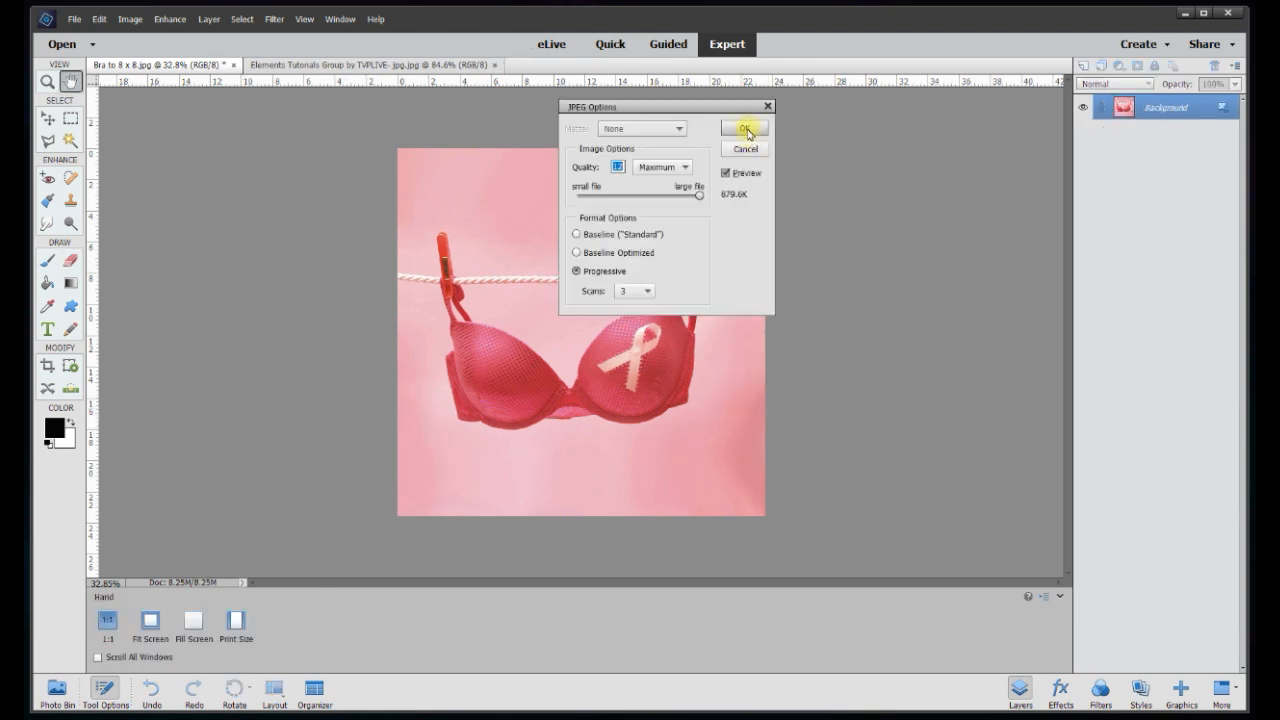
Step: Save the image as "Bra to 8 x 8 fixed.jpg" at JPEG quality 12, and convert the Background to an editable layer
click(745, 130)
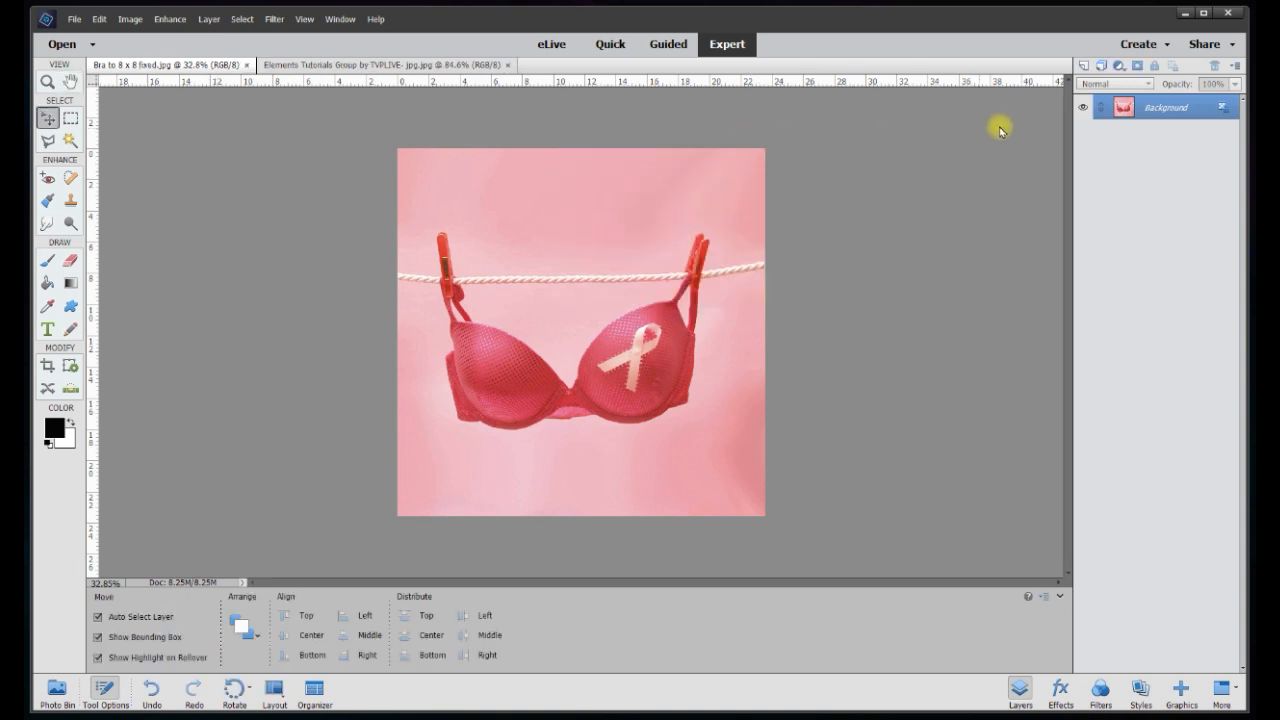
click(1232, 110)
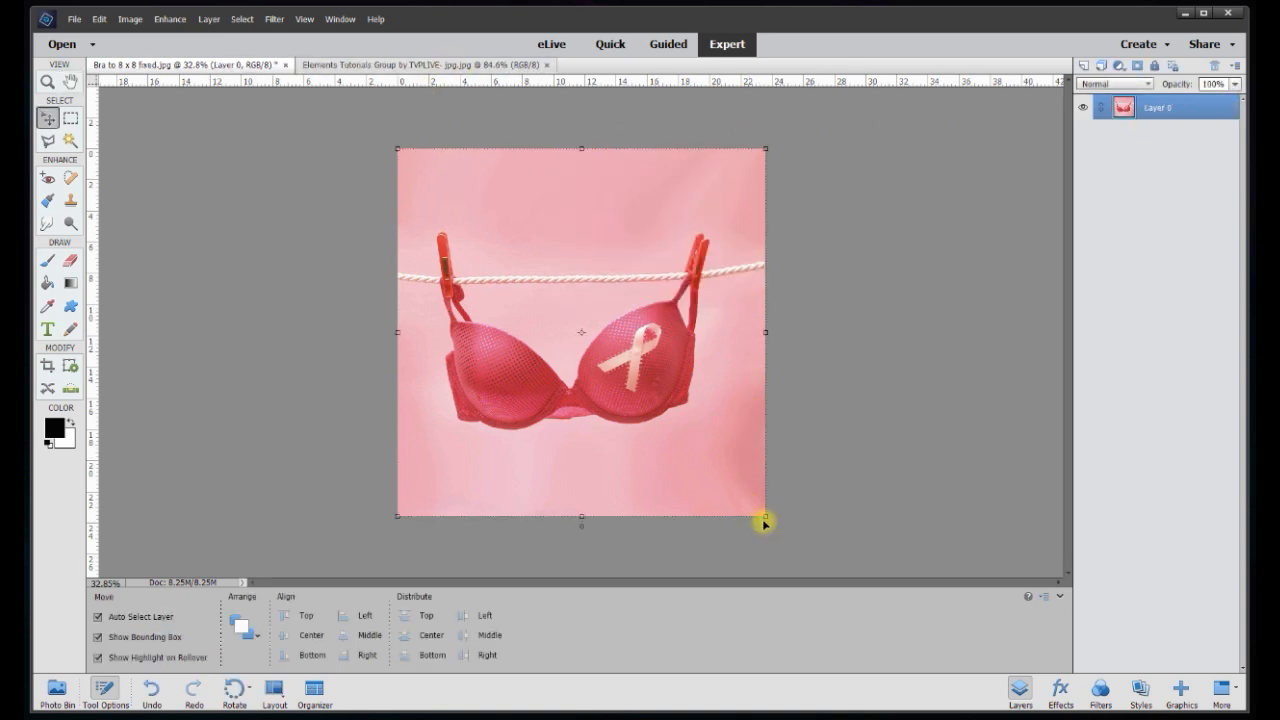
Step: Scale Layer 0 down proportionally to 34.30% toward the canvas's upper-left corner, making it about 8 inches square on the rulers
scroll(451, 117, up, 3)
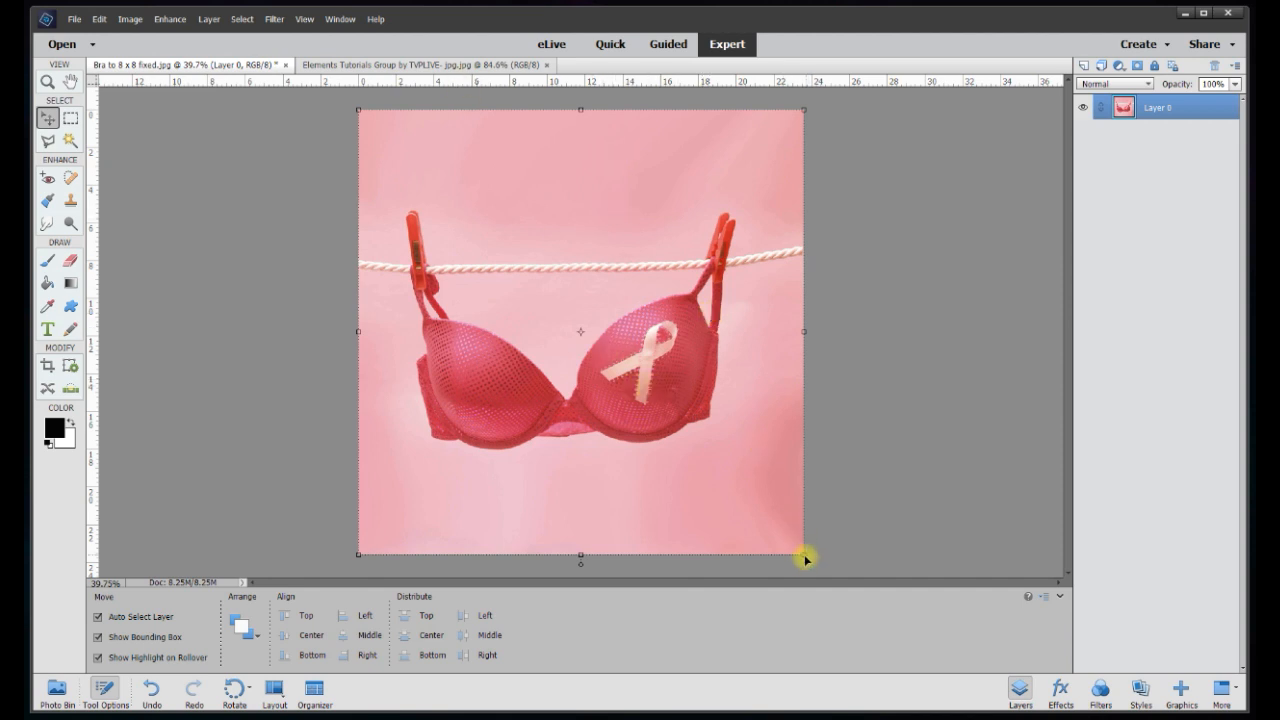
drag(805, 557, 516, 259)
scroll(462, 192, up, 5)
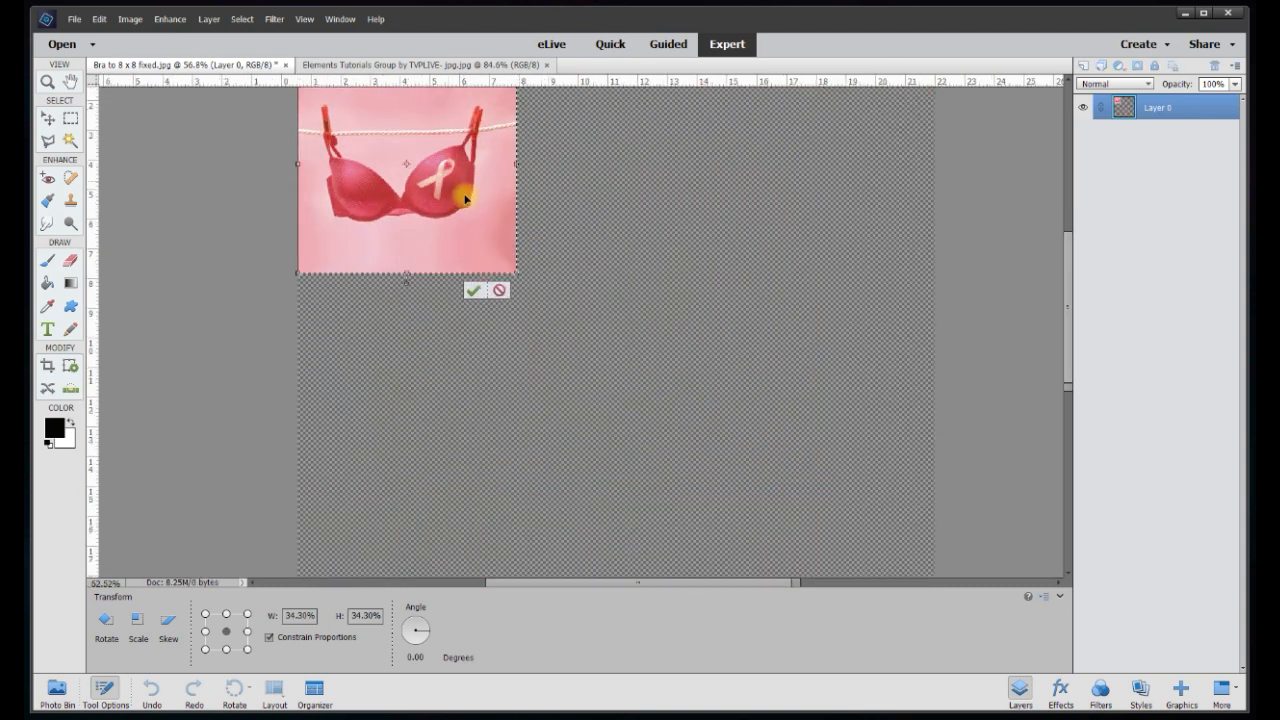
scroll(433, 183, up, 2)
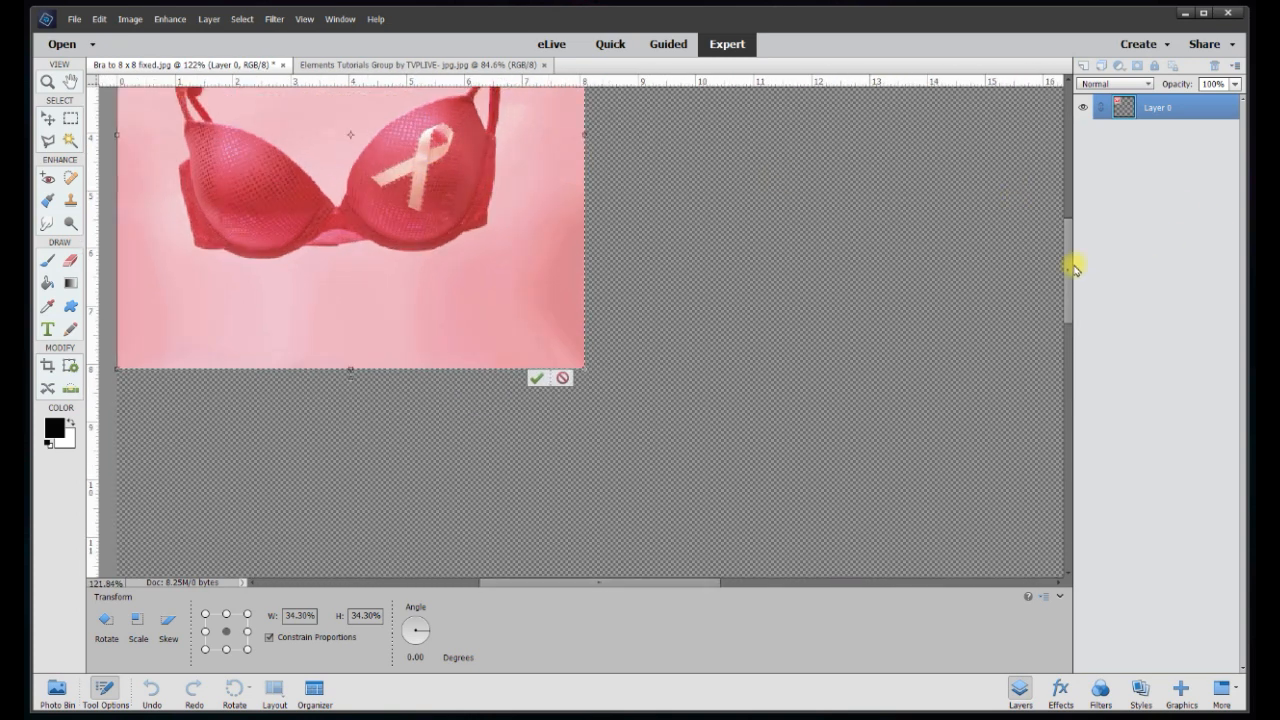
drag(1066, 266, 1066, 229)
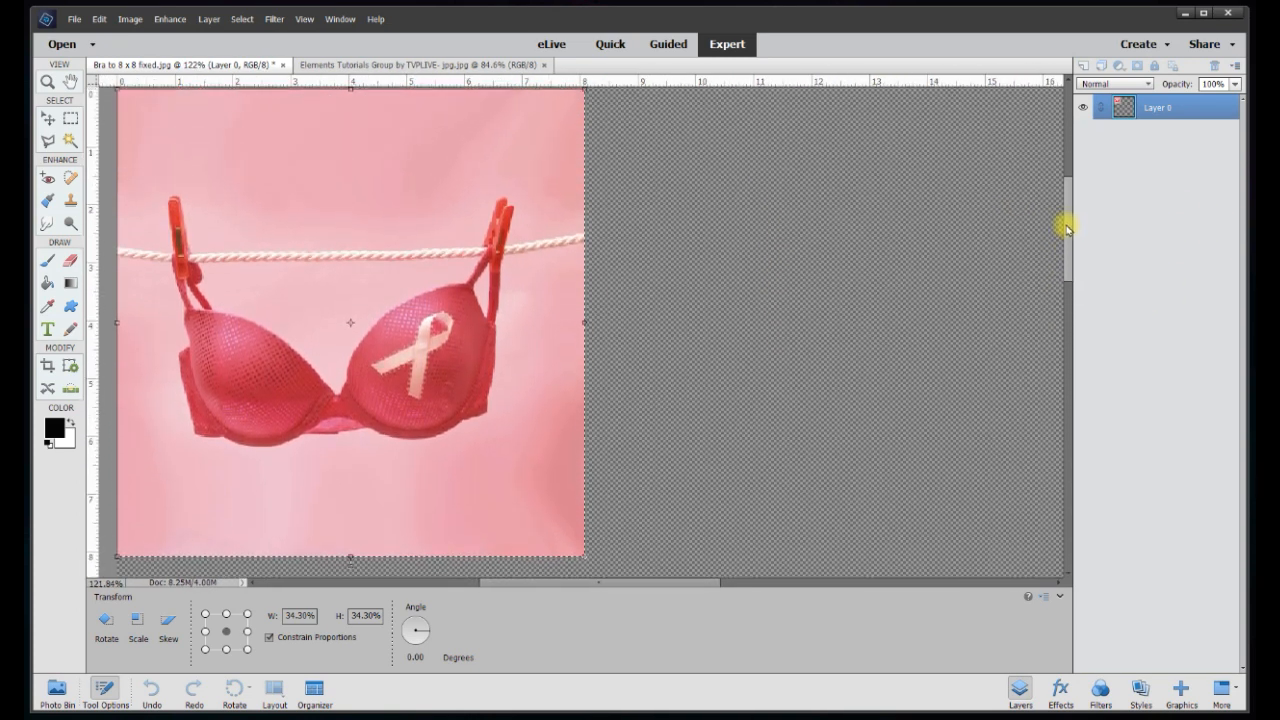
scroll(780, 309, down, 1)
drag(668, 587, 652, 589)
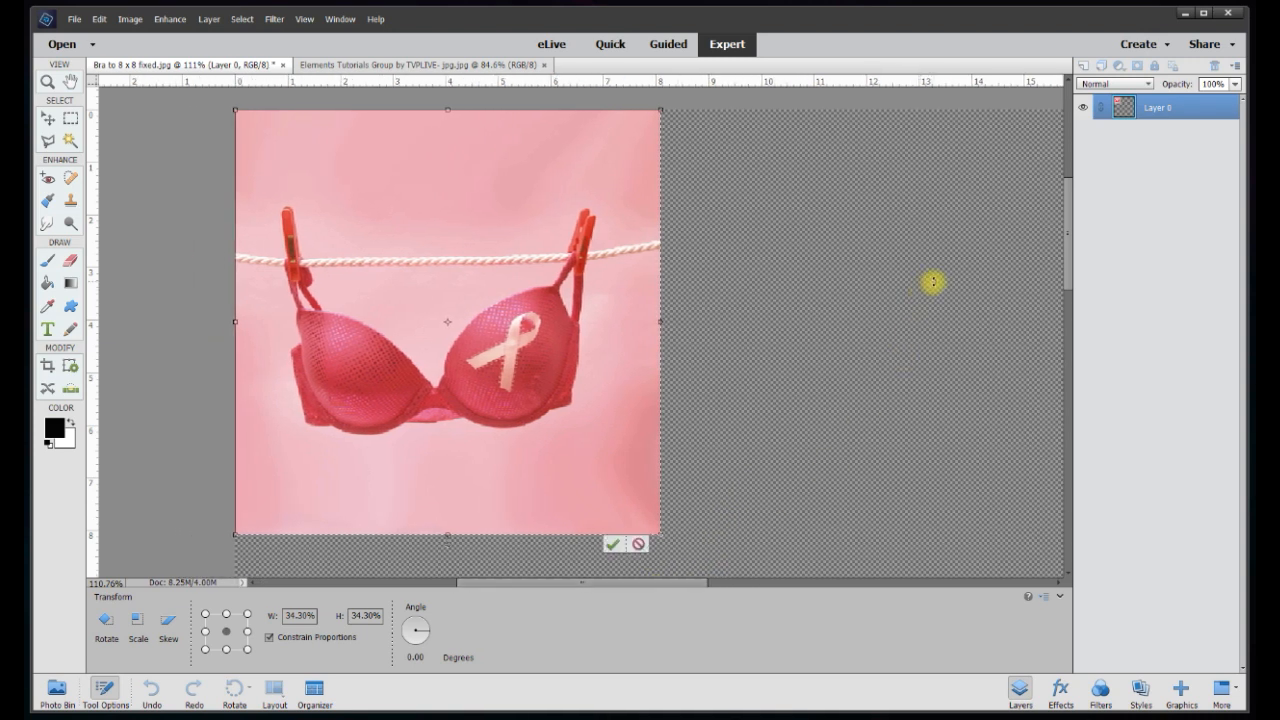
drag(1068, 262, 1070, 264)
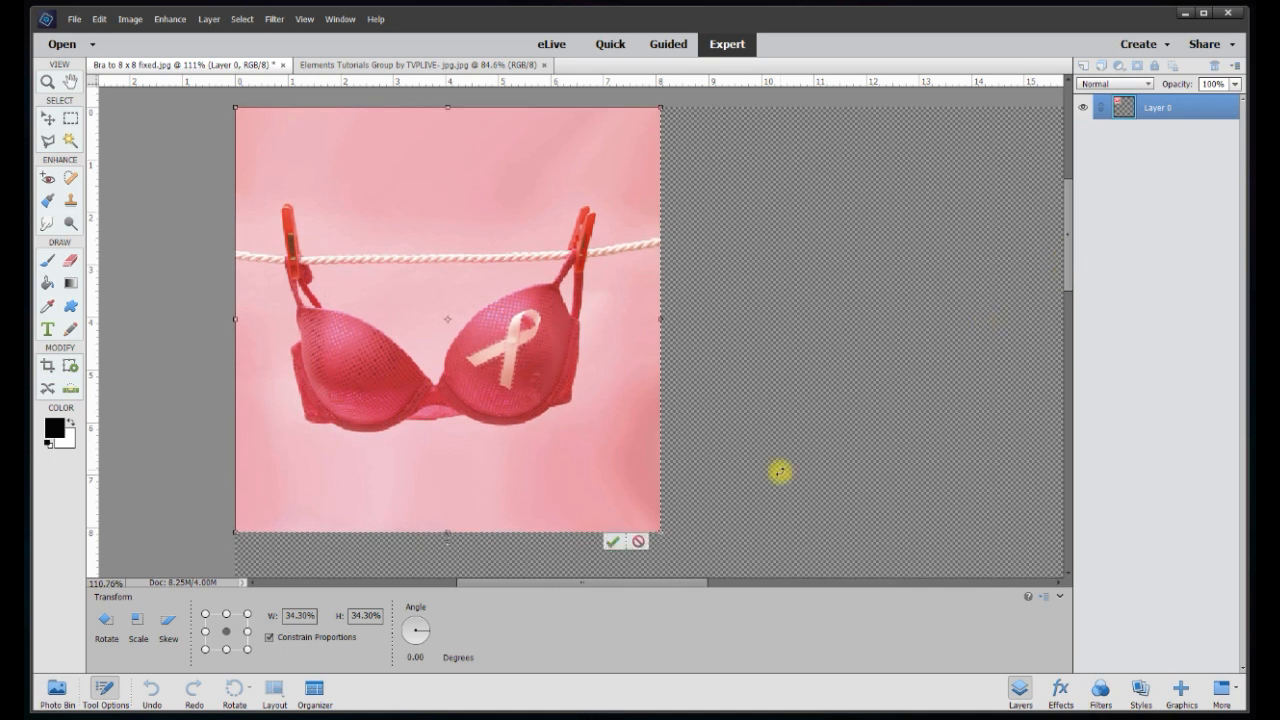
click(609, 542)
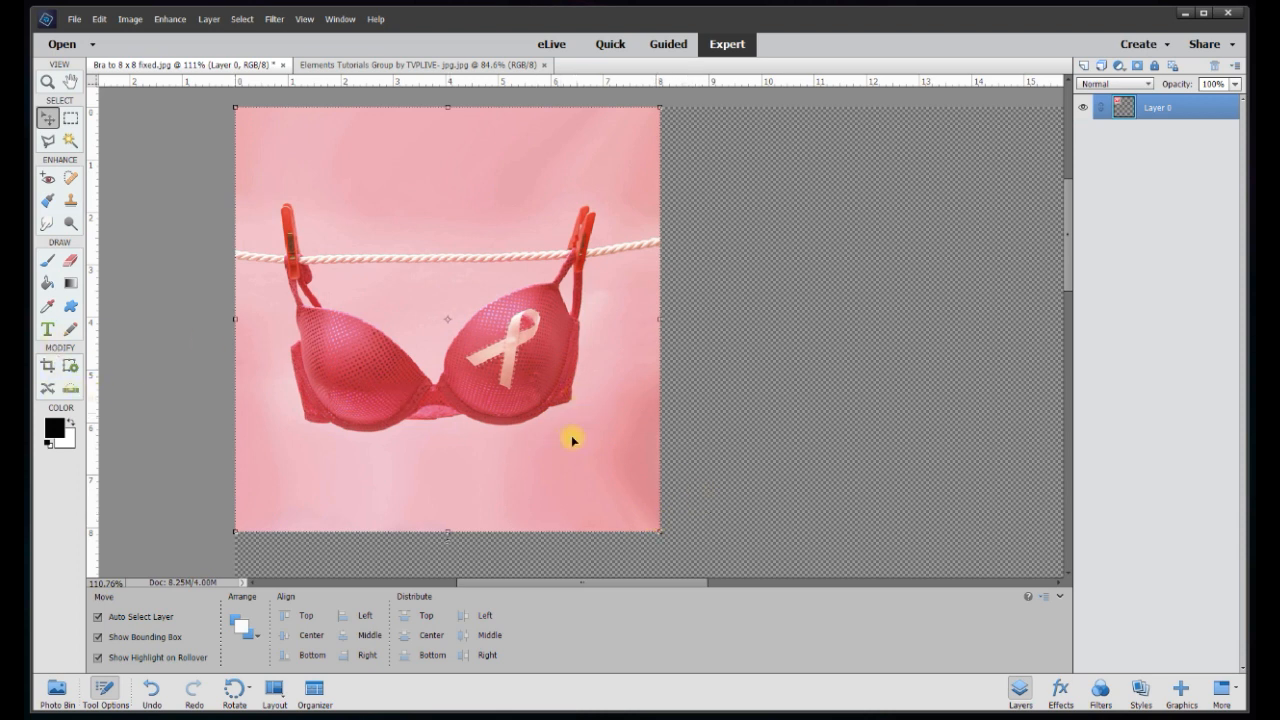
Step: Shrink Layer 0 slightly from its lower-right corner to match the 8-inch ruler marks more closely
click(661, 532)
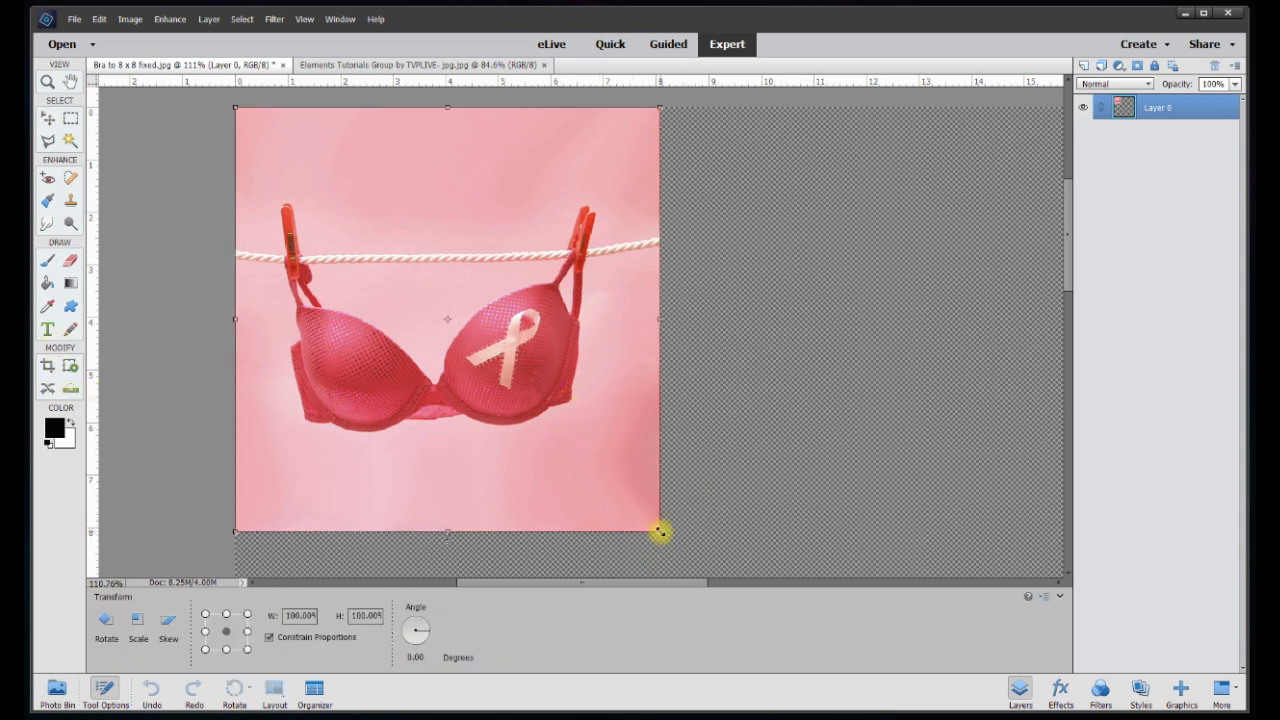
drag(659, 532, 655, 530)
click(606, 543)
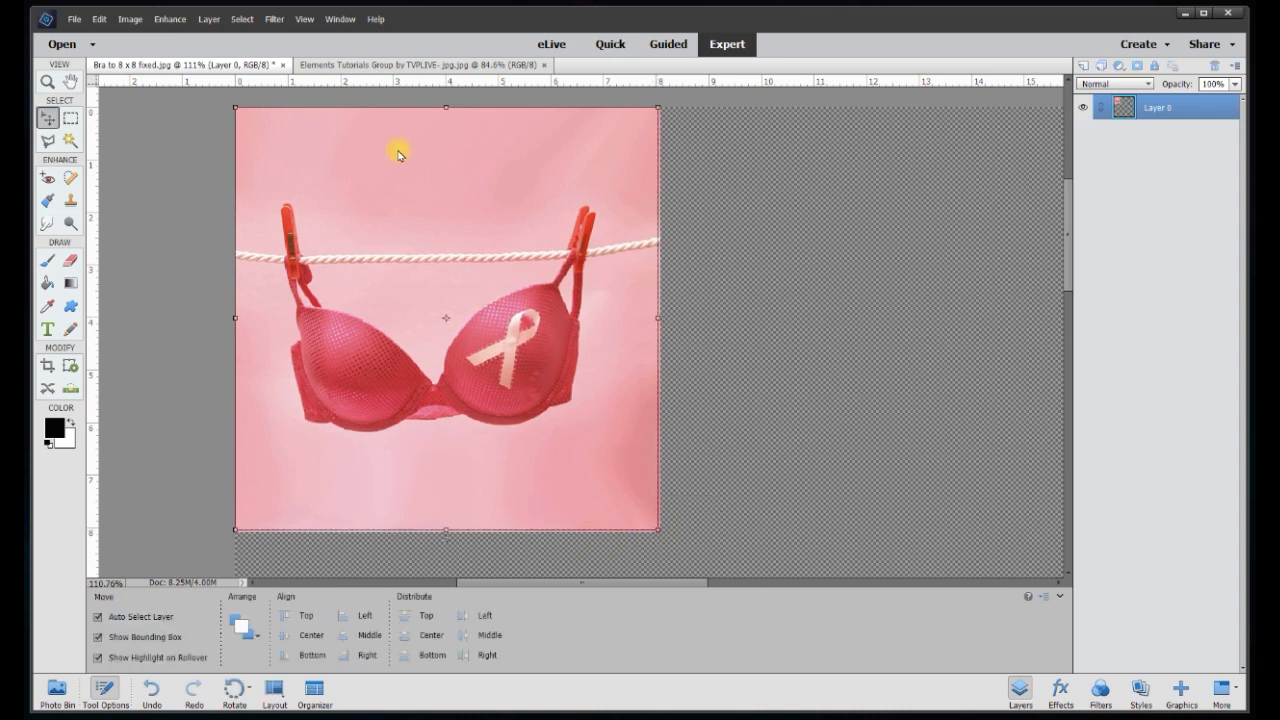
Step: Show the grid and scale Layer 0 proportionally to 99.48%, aligning its lower-right corner with the grid
click(304, 19)
click(313, 180)
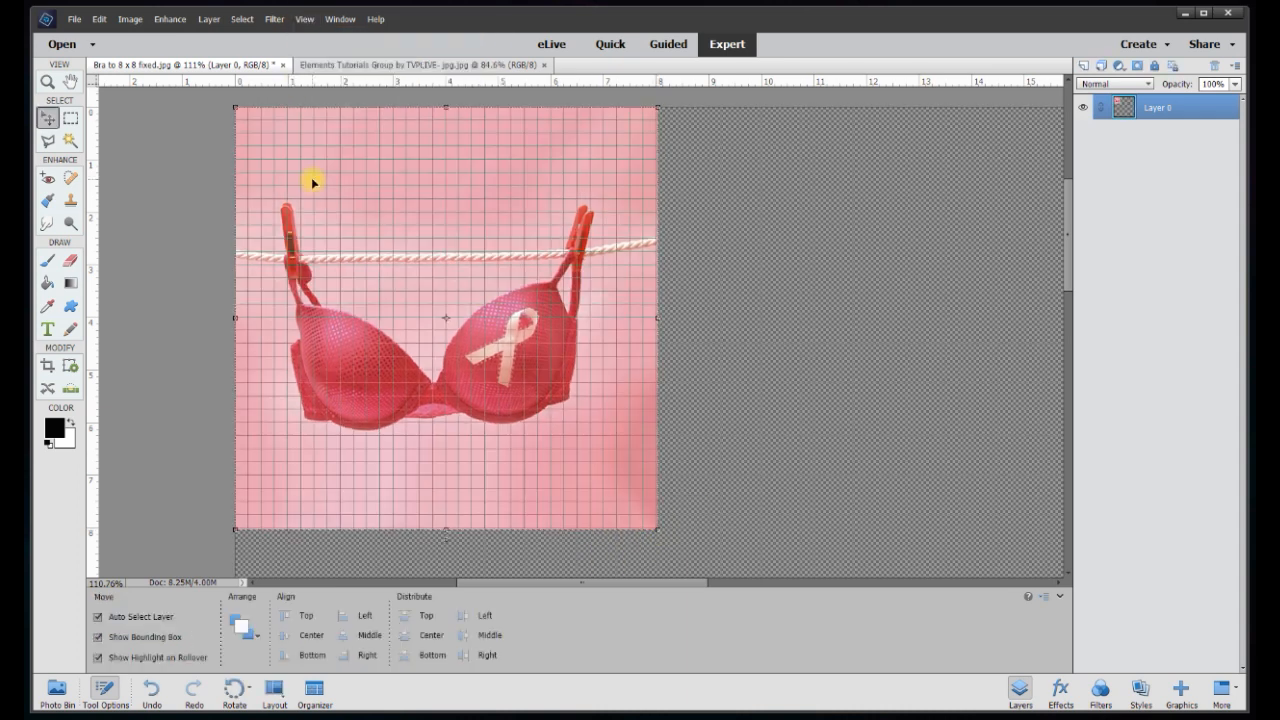
click(340, 19)
mouse_move(300, 15)
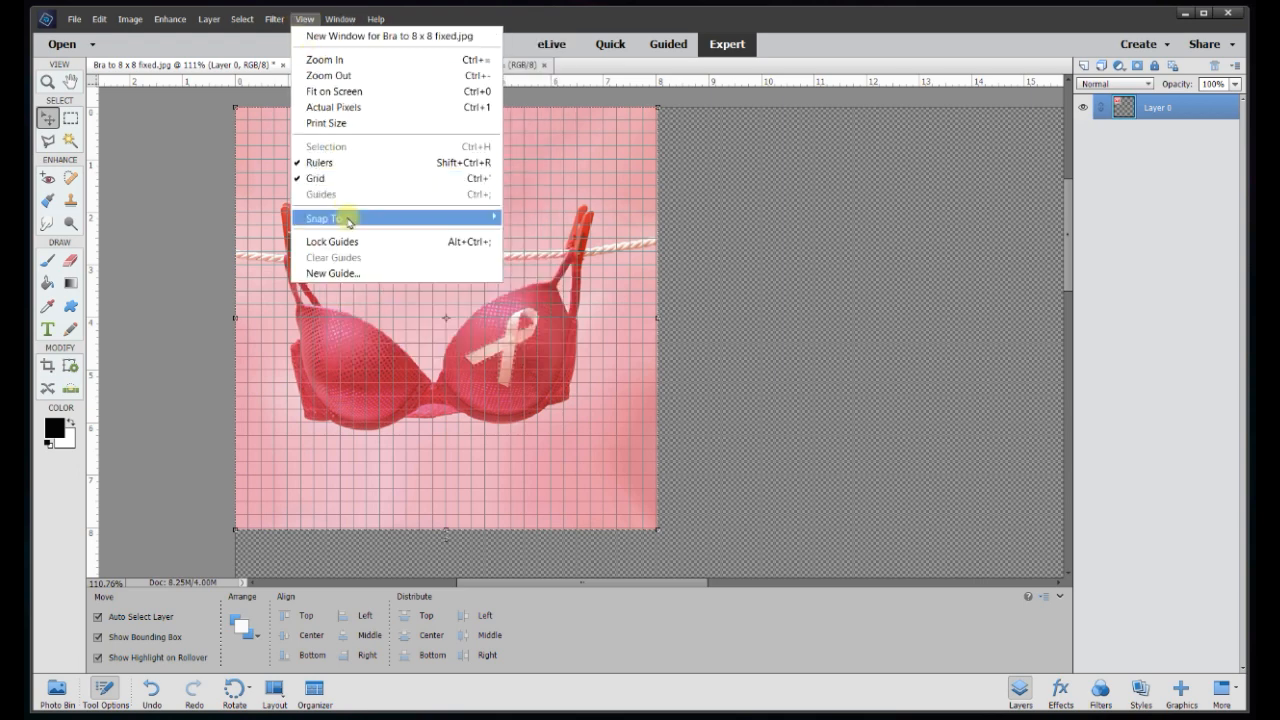
mouse_move(348, 216)
click(837, 236)
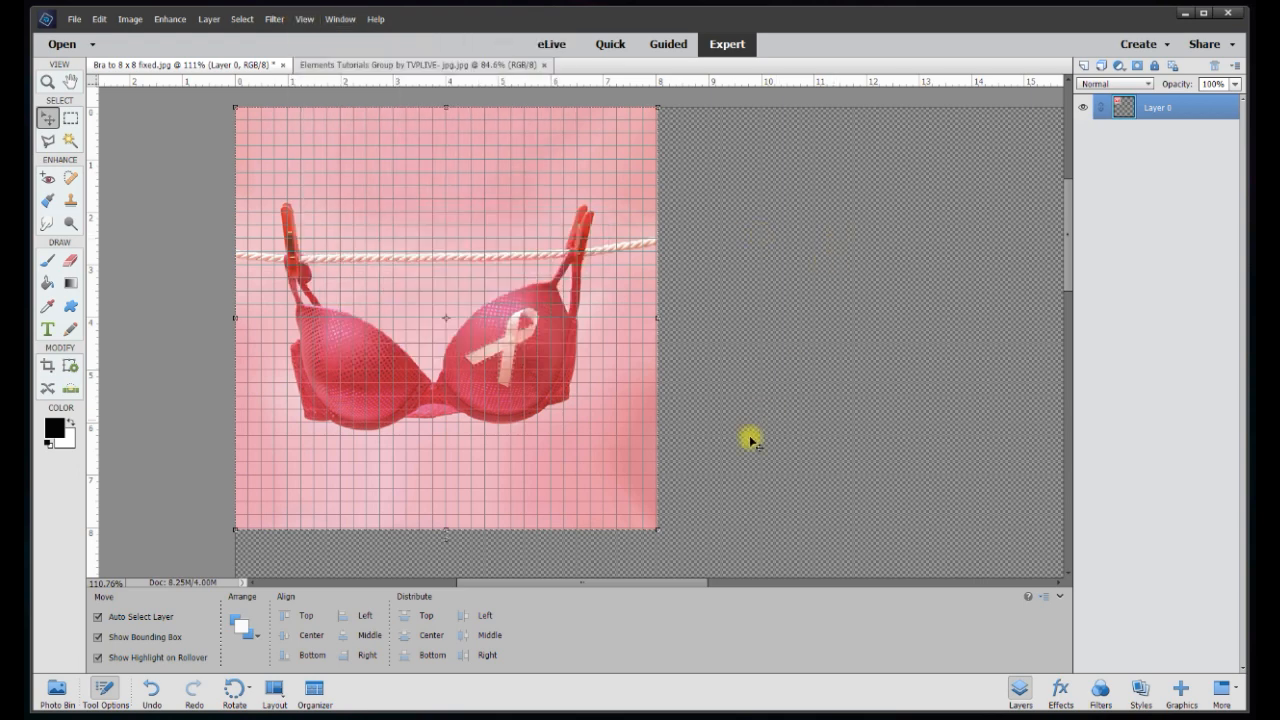
mouse_move(661, 530)
mouse_down()
mouse_move(640, 517)
mouse_move(654, 535)
mouse_up()
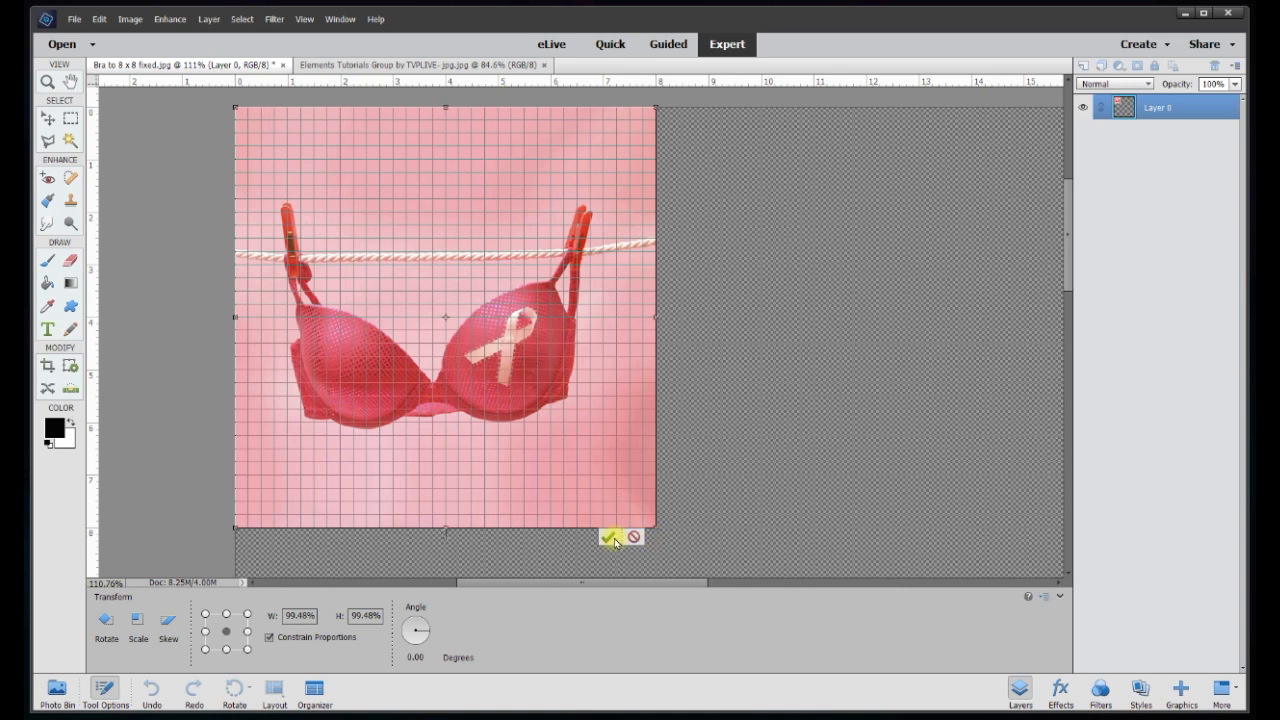
click(608, 537)
click(277, 19)
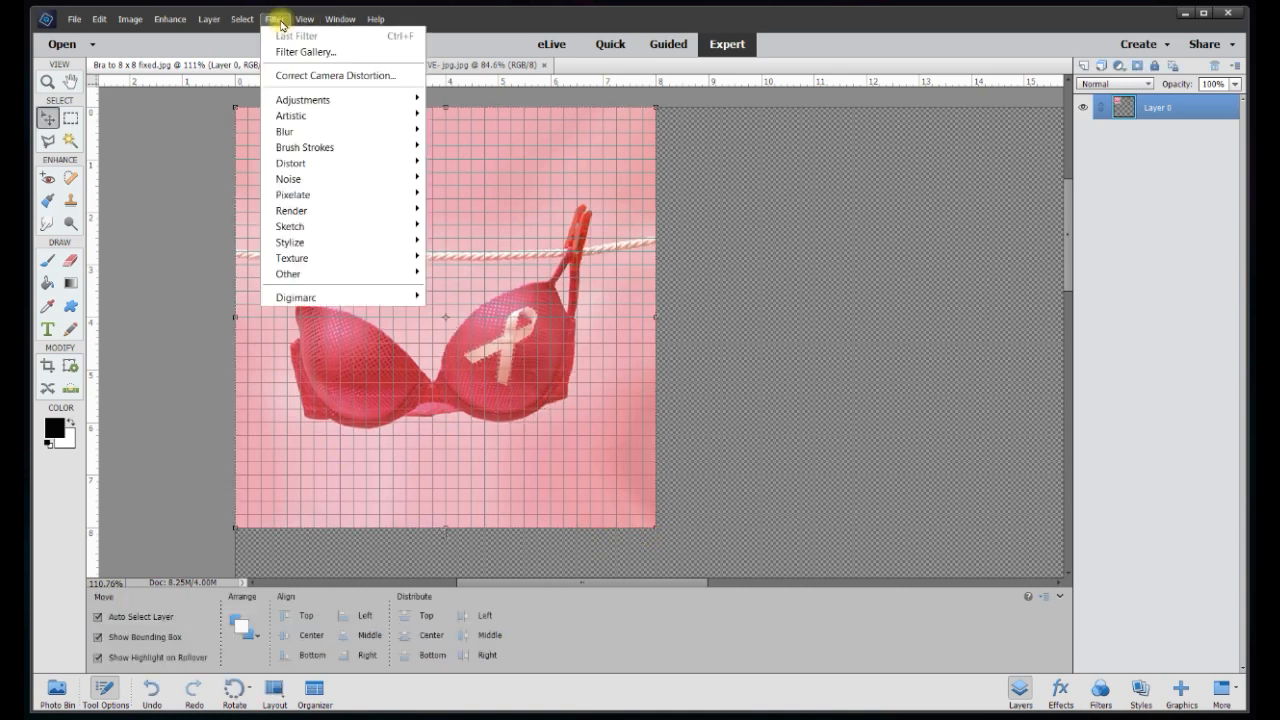
mouse_move(297, 21)
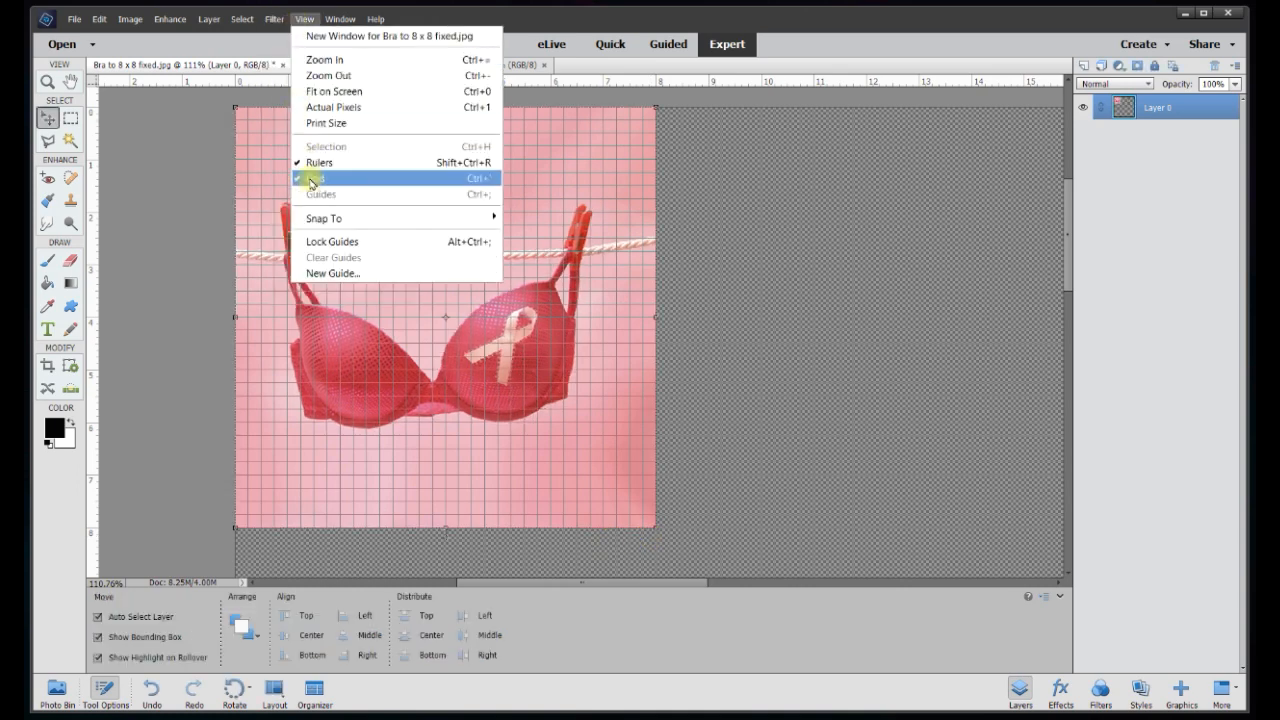
click(208, 158)
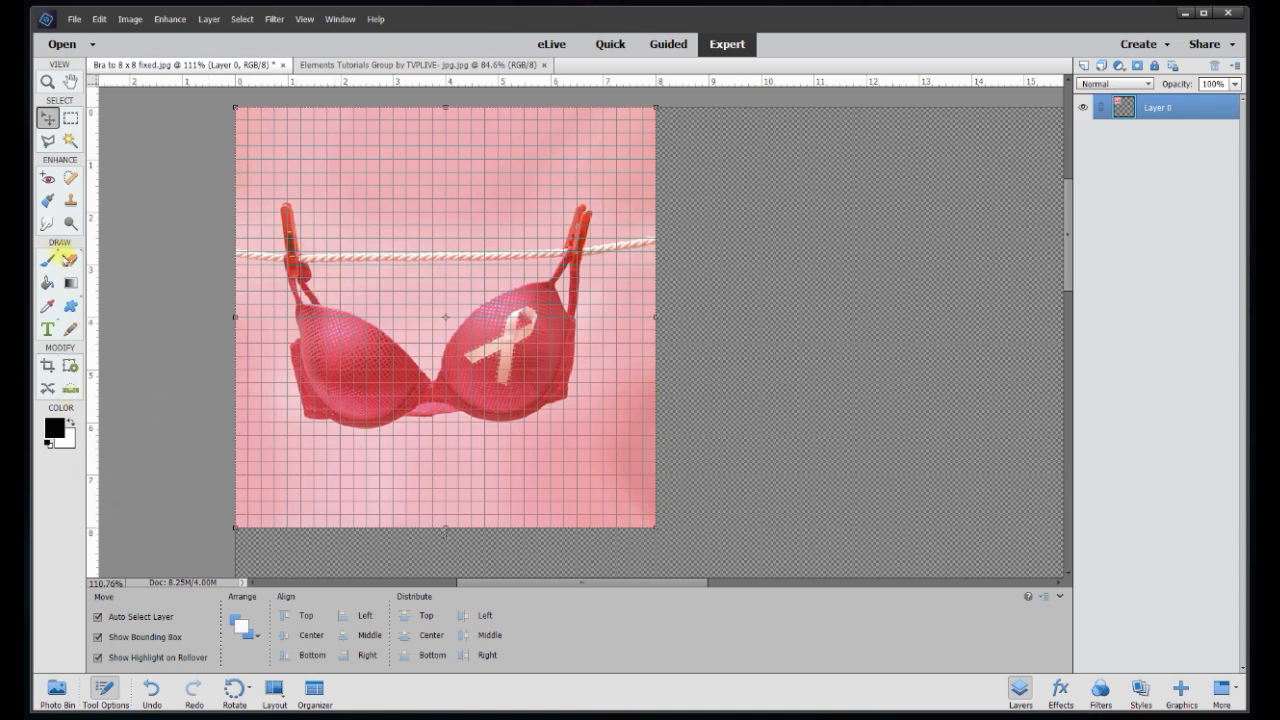
Step: Crop the canvas to the edges of the scaled photo with no ratio restriction, removing the surrounding transparent area
click(47, 366)
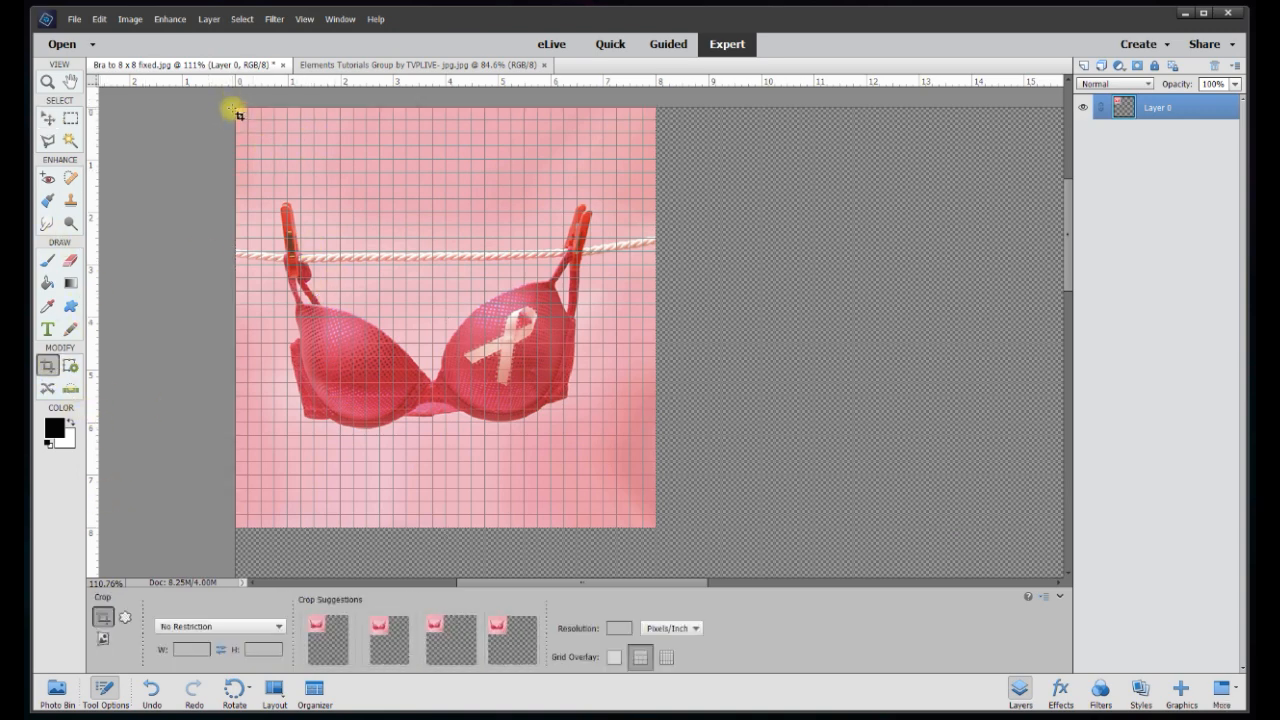
drag(236, 109, 652, 525)
click(607, 538)
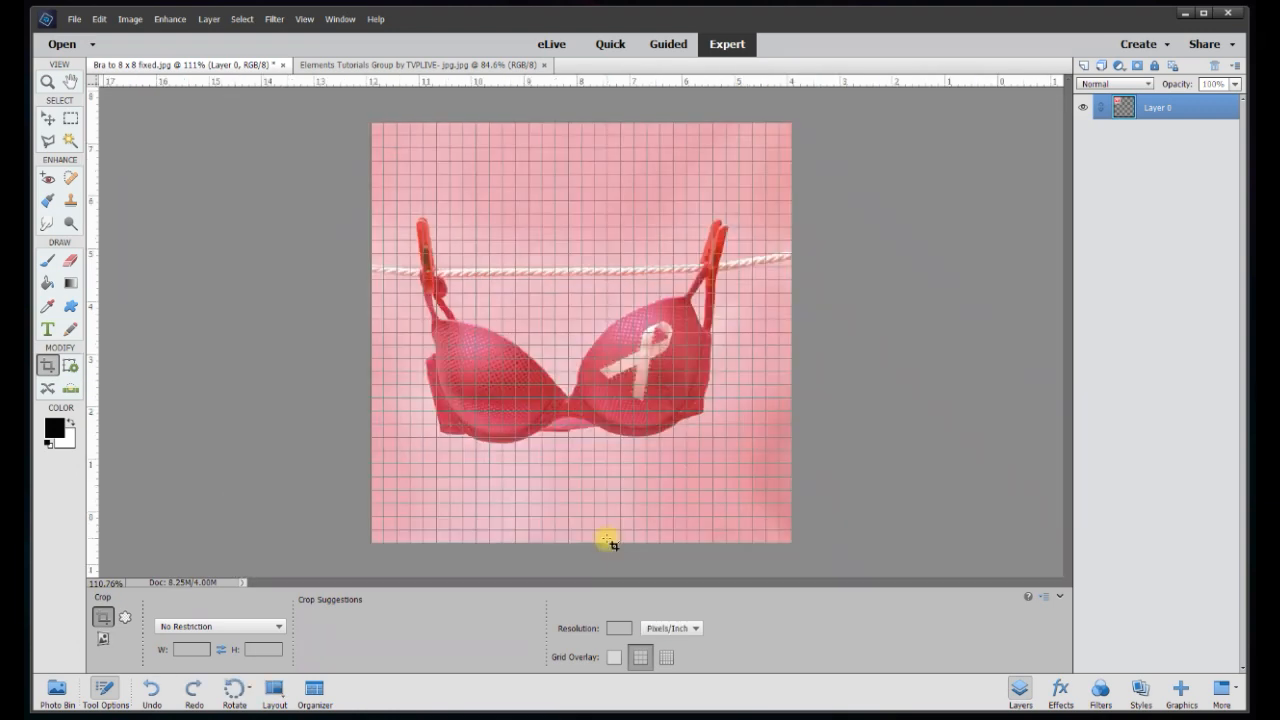
Step: Hide the grid over the cropped image
click(272, 19)
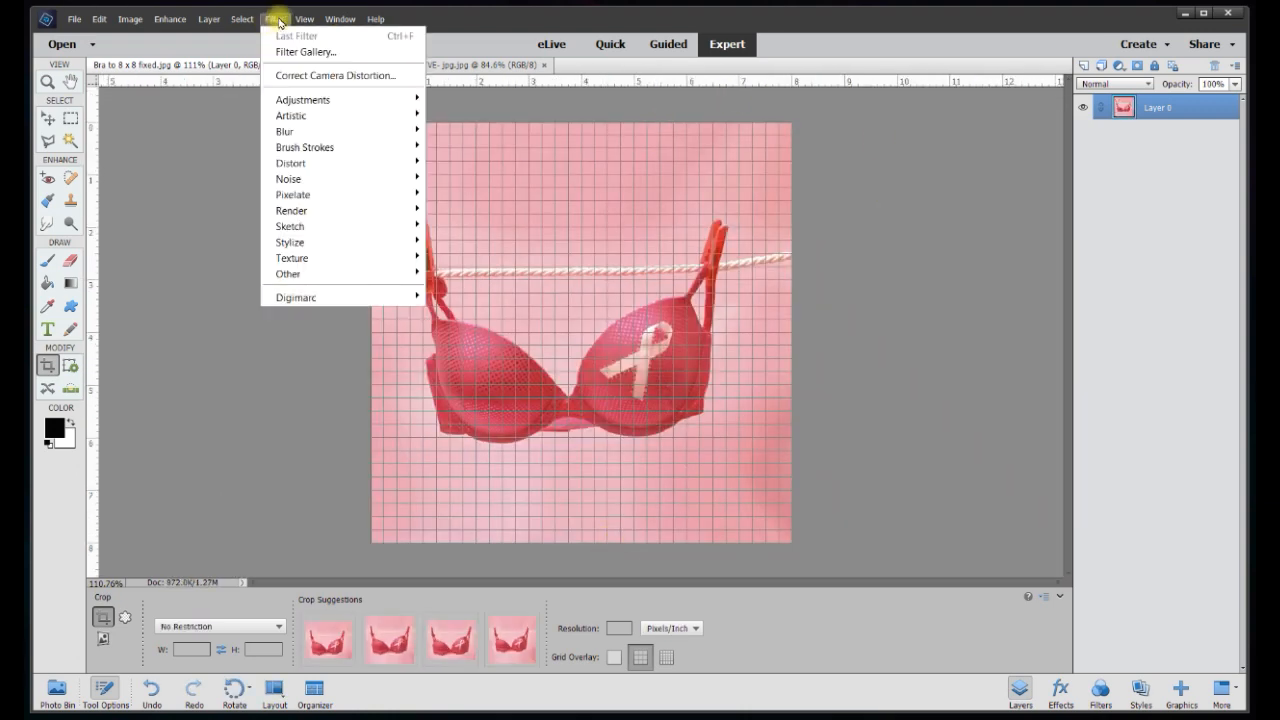
mouse_move(303, 19)
click(323, 178)
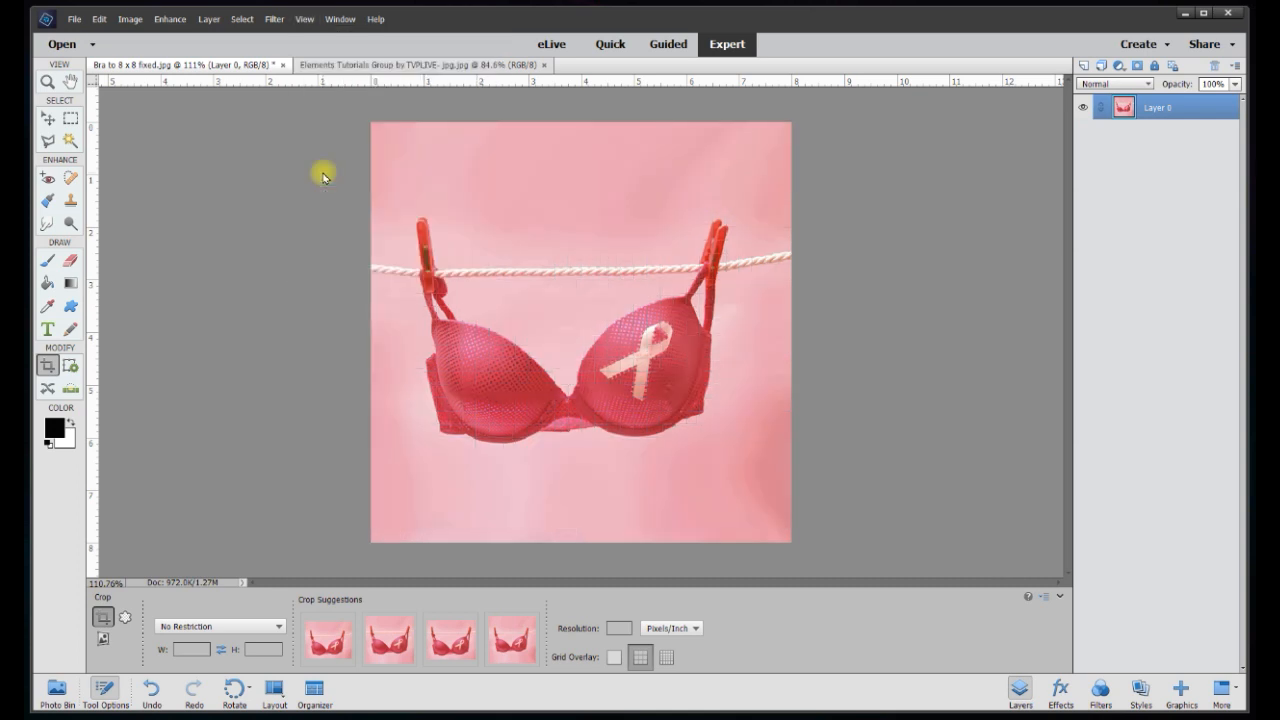